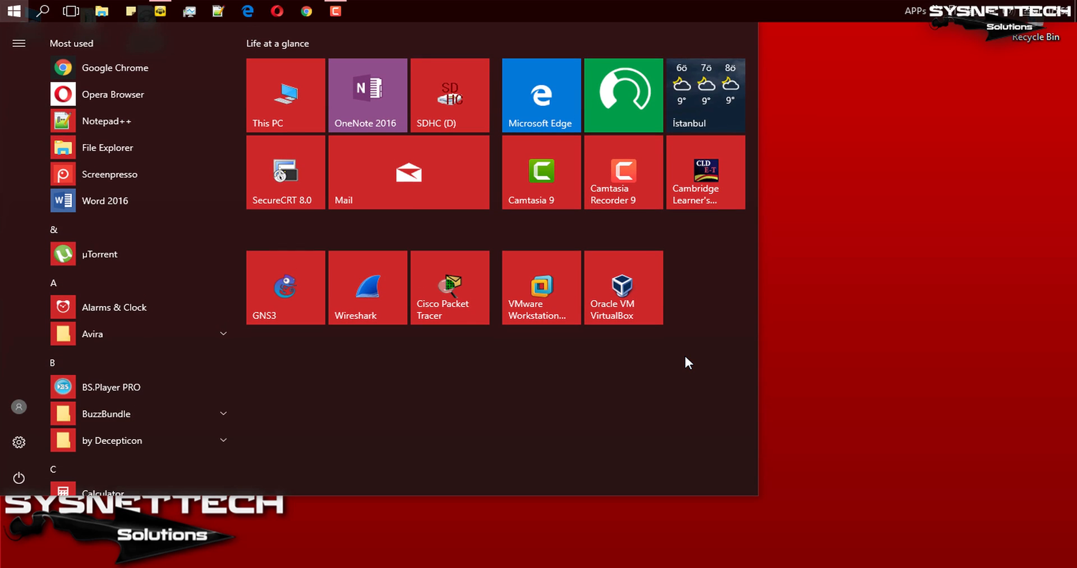
Step: Open Oracle VM VirtualBox maximized and begin a new virtual machine named Windows 2000 with the Microsoft Windows type and Windows 2000 version
{"action": "left_click", "coordinate": [655, 321]}
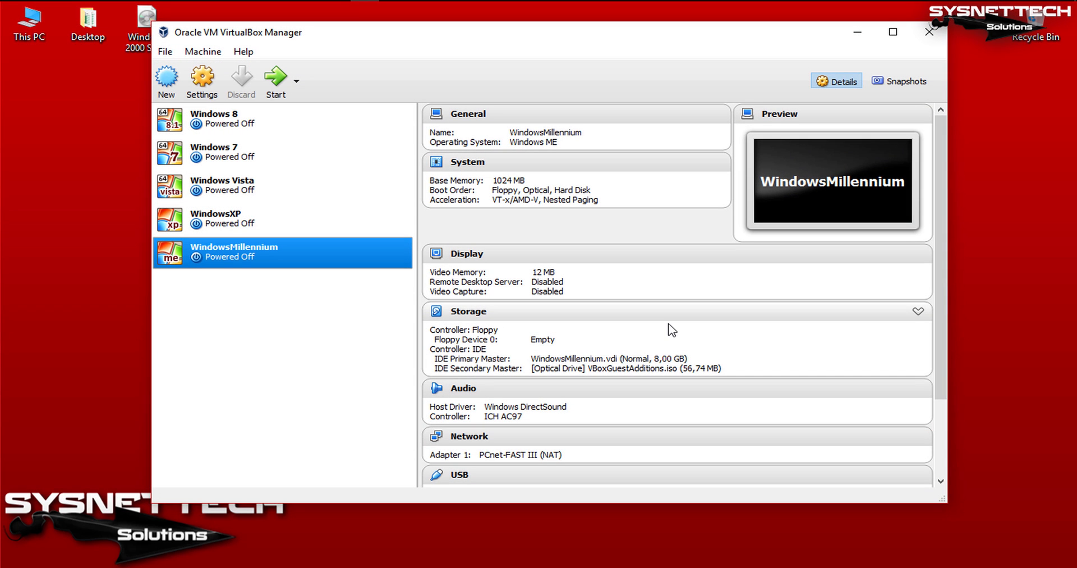
{"action": "left_click", "coordinate": [893, 32]}
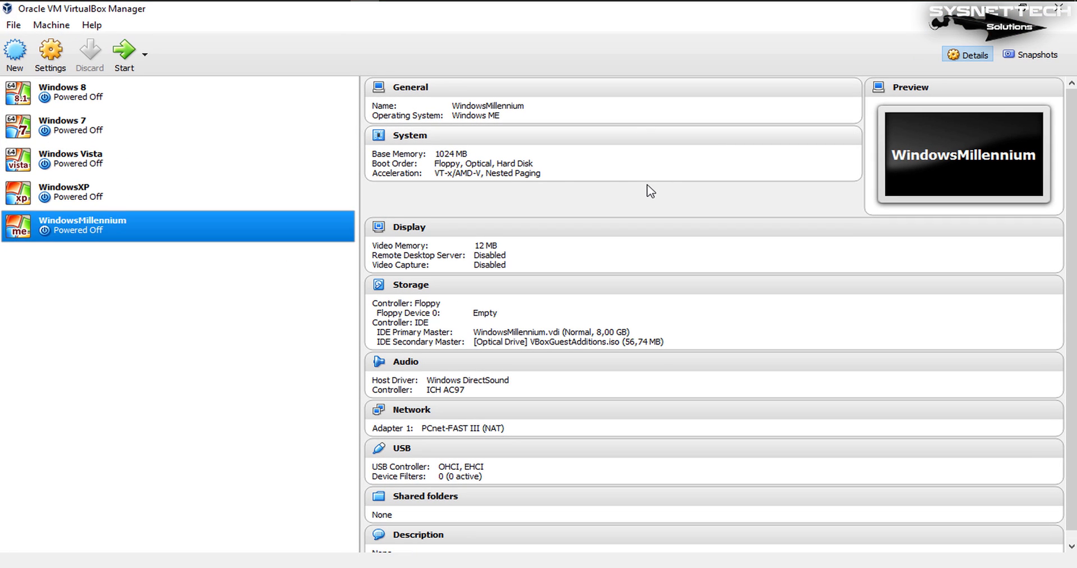
{"action": "left_click", "coordinate": [16, 56]}
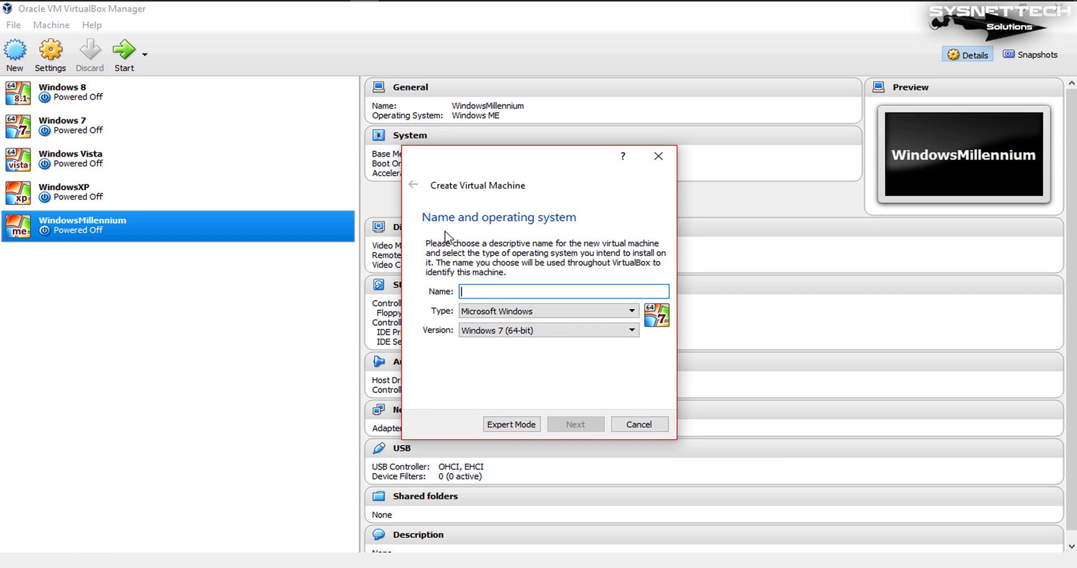
{"action": "type", "text": "Wi"}
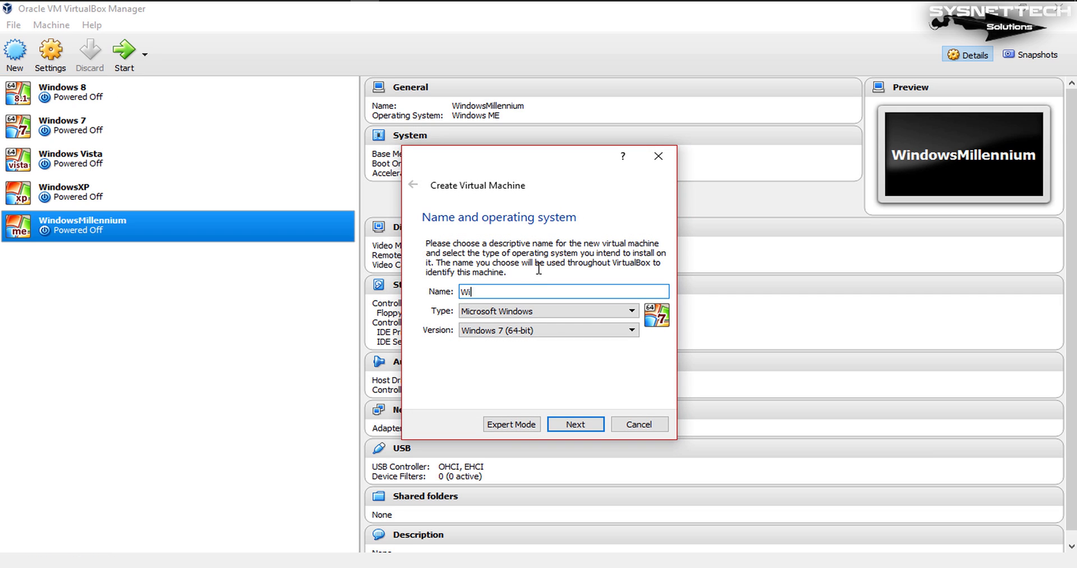
{"action": "type", "text": "ndows 2000"}
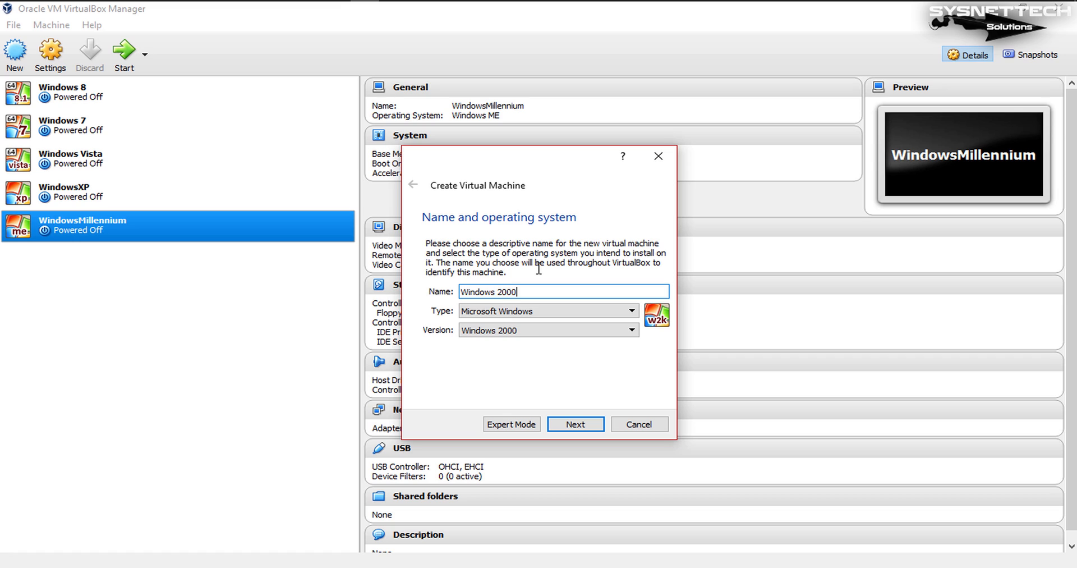
{"action": "left_click", "coordinate": [600, 425]}
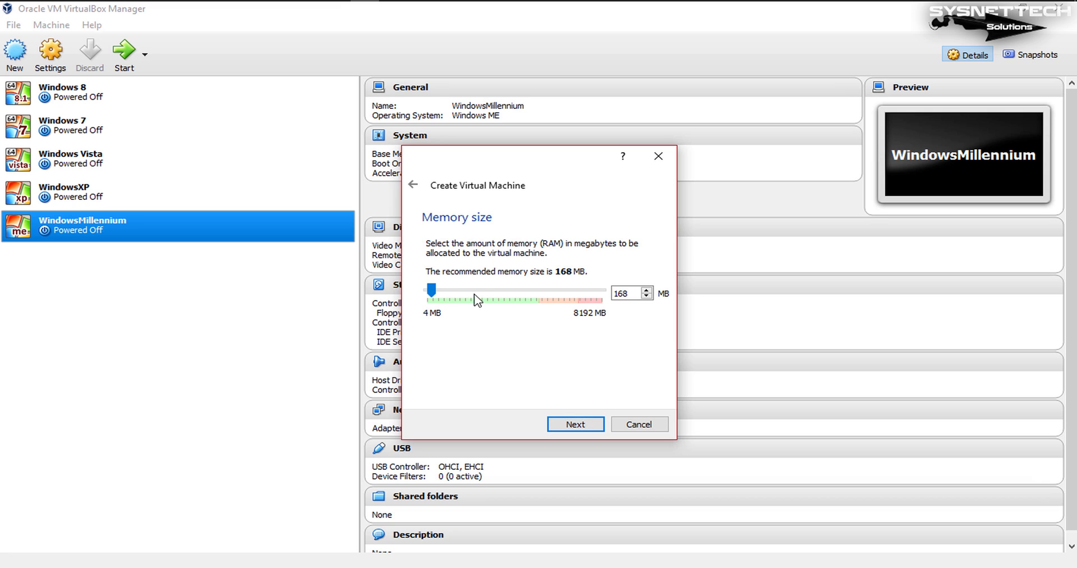
Step: Allocate 1024 MB of memory to the new machine and choose a new VDI virtual hard disk with its storage allocation
{"action": "left_click_drag", "start_coordinate": [434, 290], "coordinate": [452, 291]}
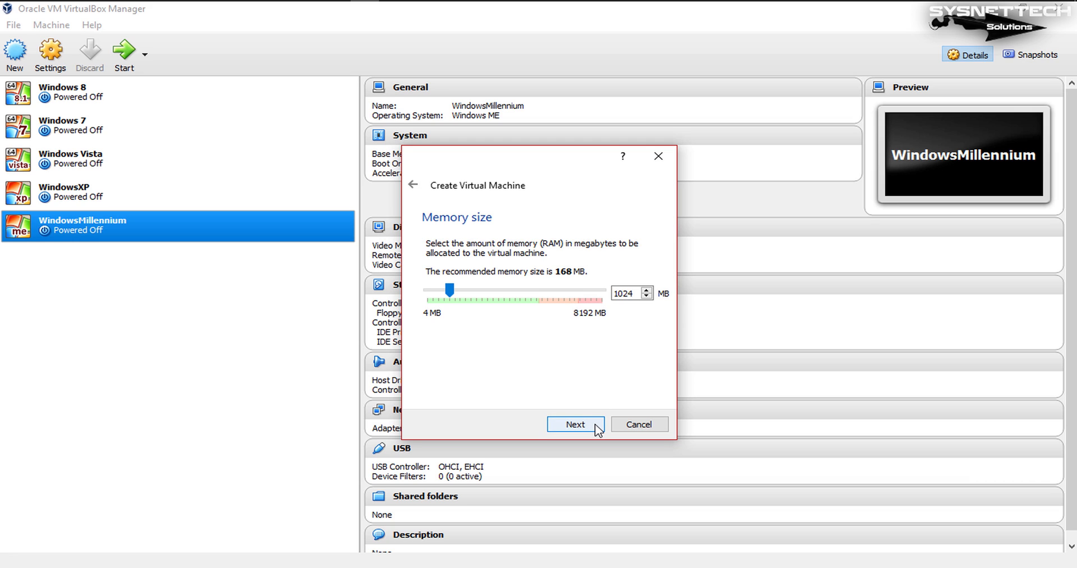
{"action": "left_click", "coordinate": [576, 424]}
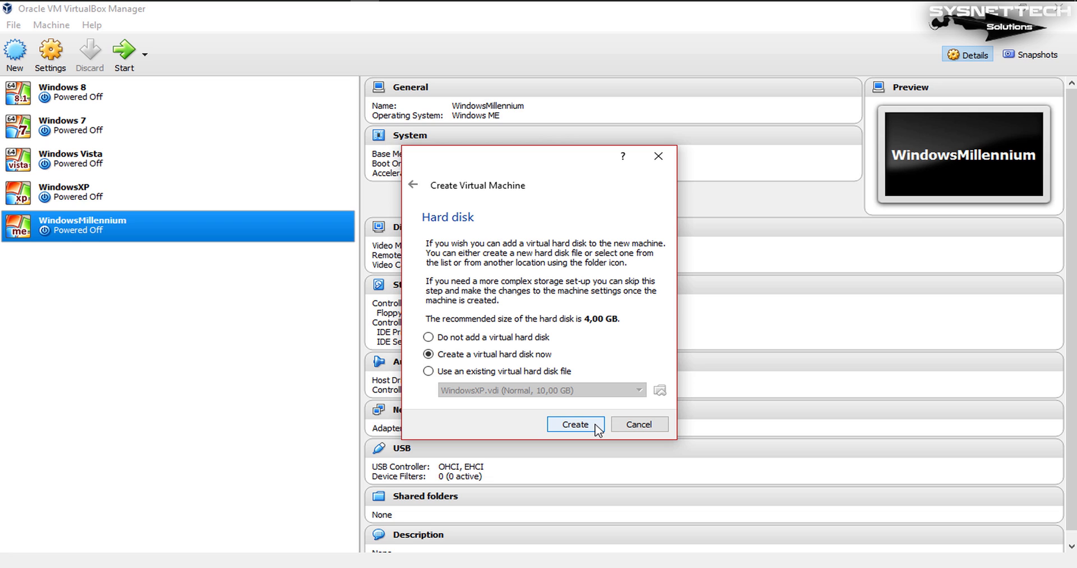
{"action": "left_click", "coordinate": [595, 425]}
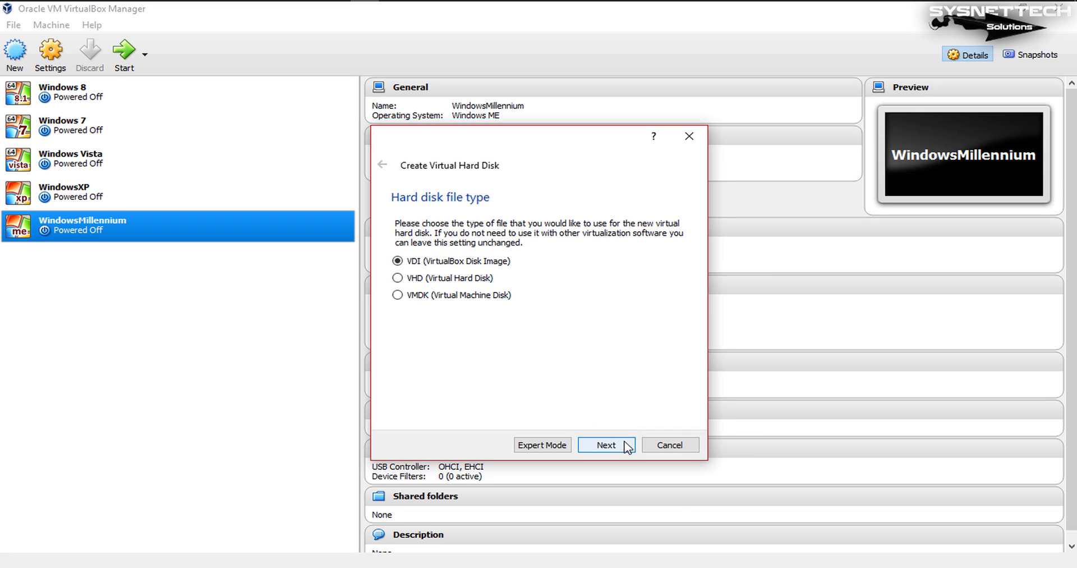
{"action": "left_click", "coordinate": [626, 446]}
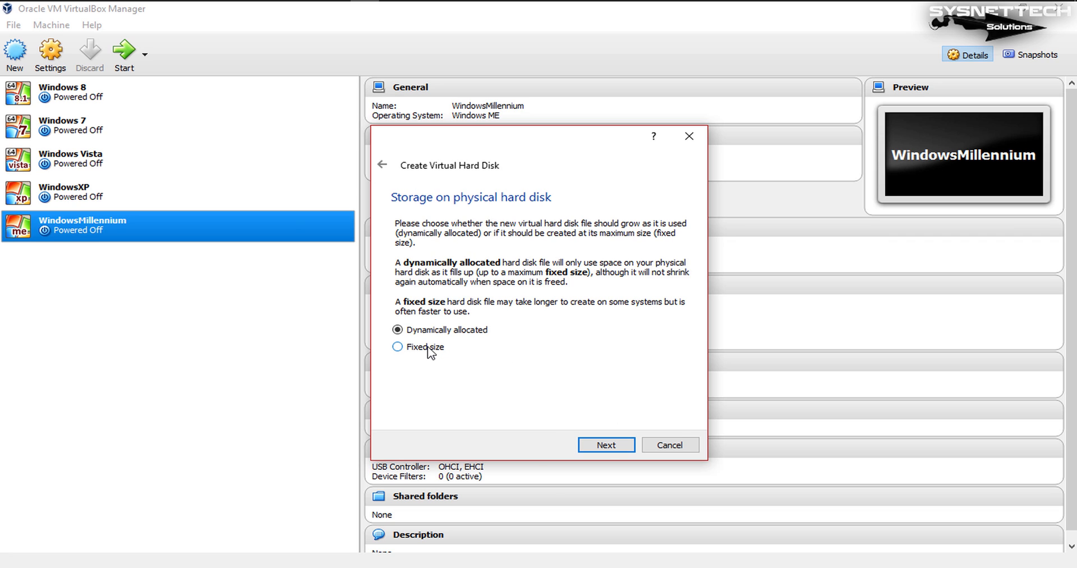
{"action": "left_click", "coordinate": [630, 450]}
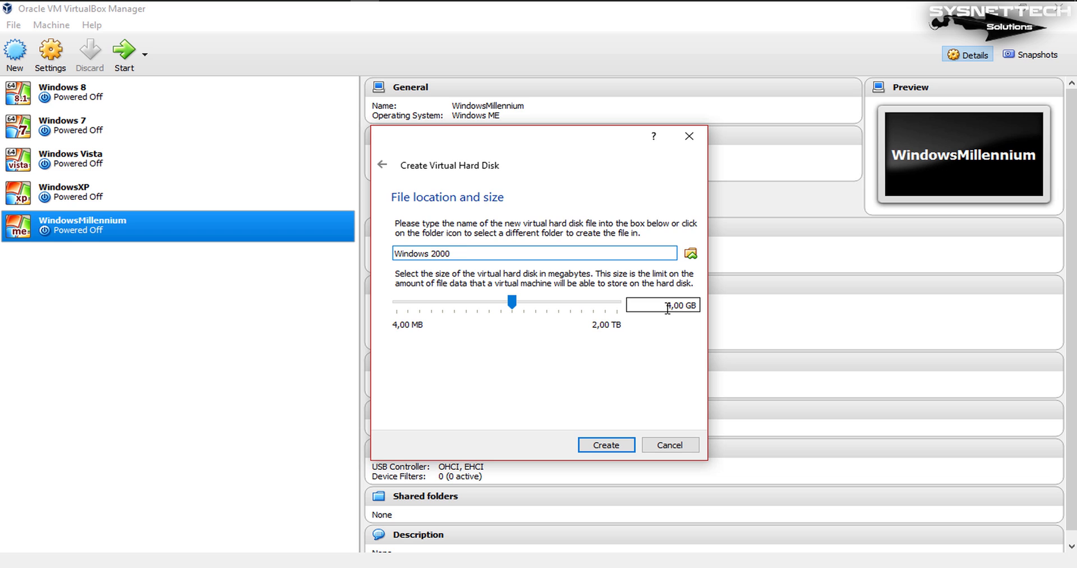
Step: Browse to the VIRTUALBOX folder on SYSNETTECHSolutions (H:) for the disk location and create a folder named Windows 2000 there
{"action": "left_click_drag", "start_coordinate": [667, 309], "coordinate": [708, 303]}
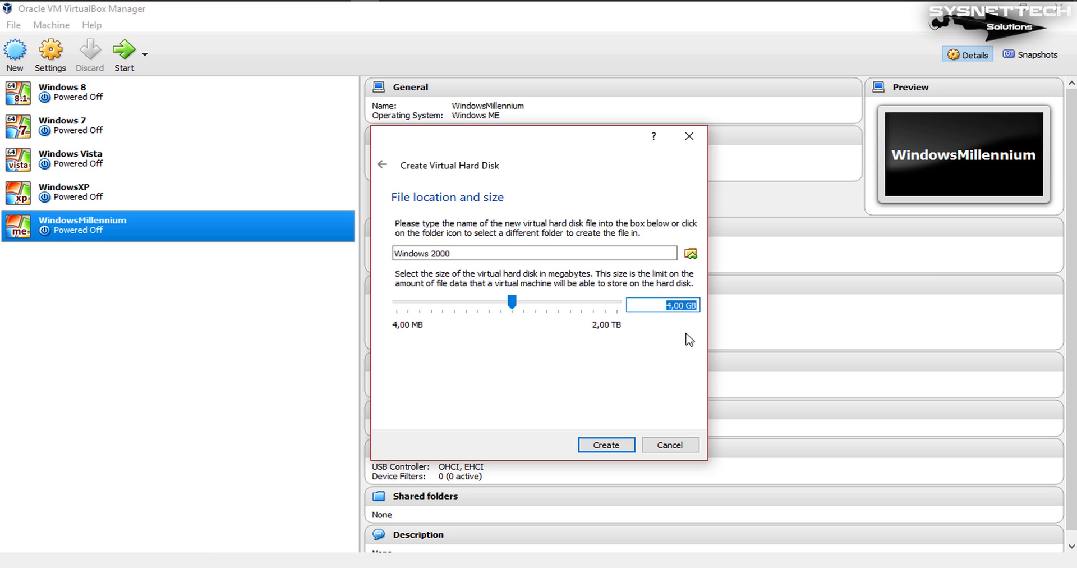
{"action": "left_click", "coordinate": [690, 253]}
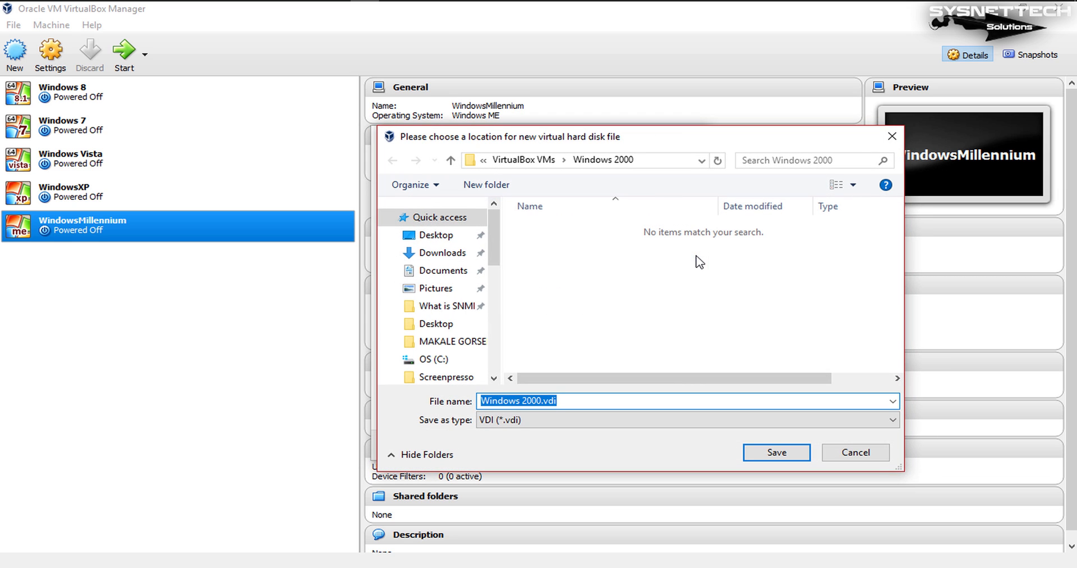
{"action": "left_click_drag", "start_coordinate": [494, 258], "coordinate": [496, 342]}
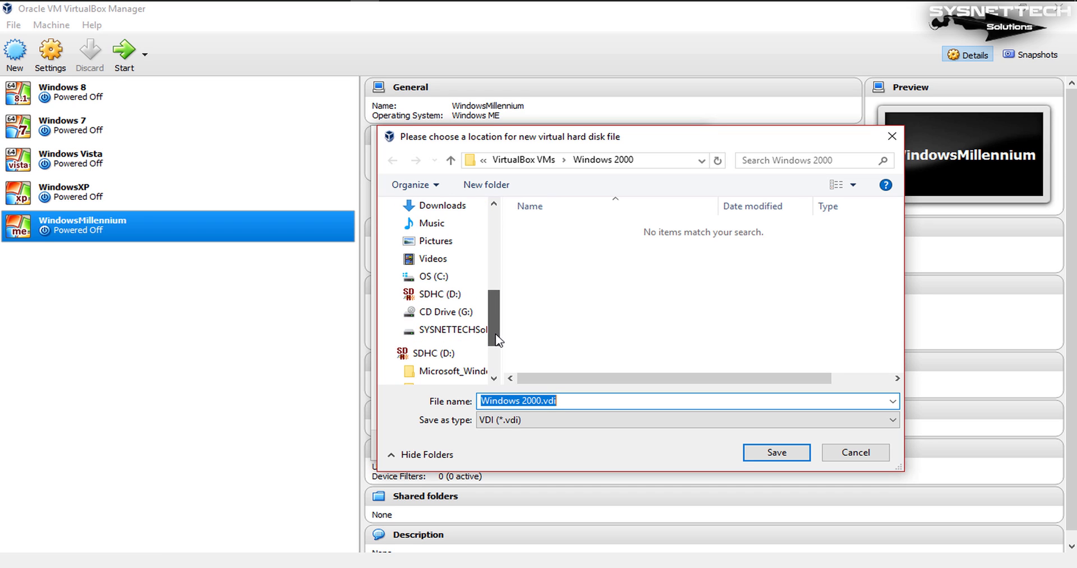
{"action": "left_click", "coordinate": [469, 332]}
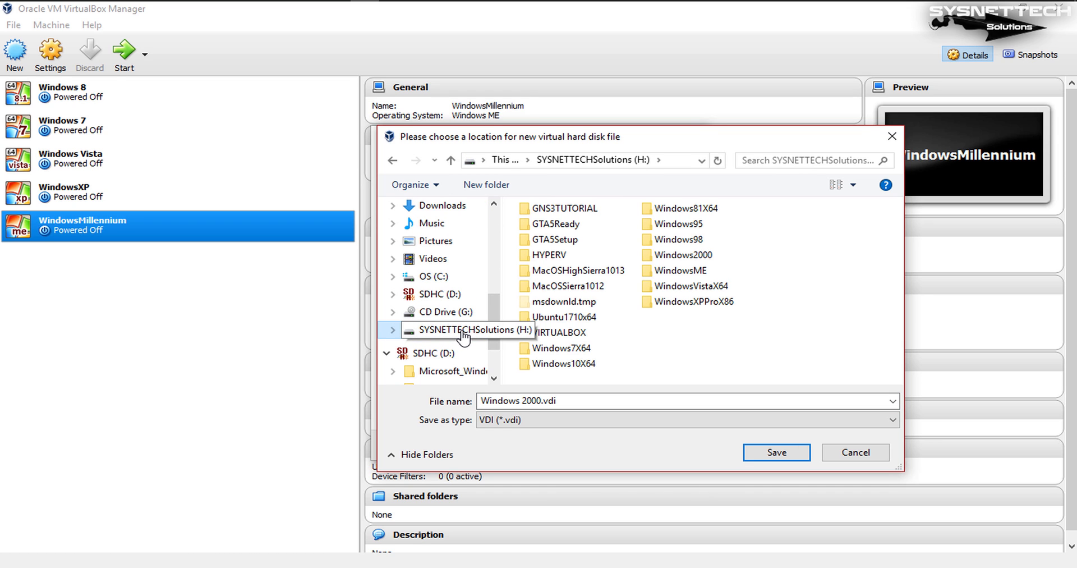
{"action": "double_click", "coordinate": [558, 332]}
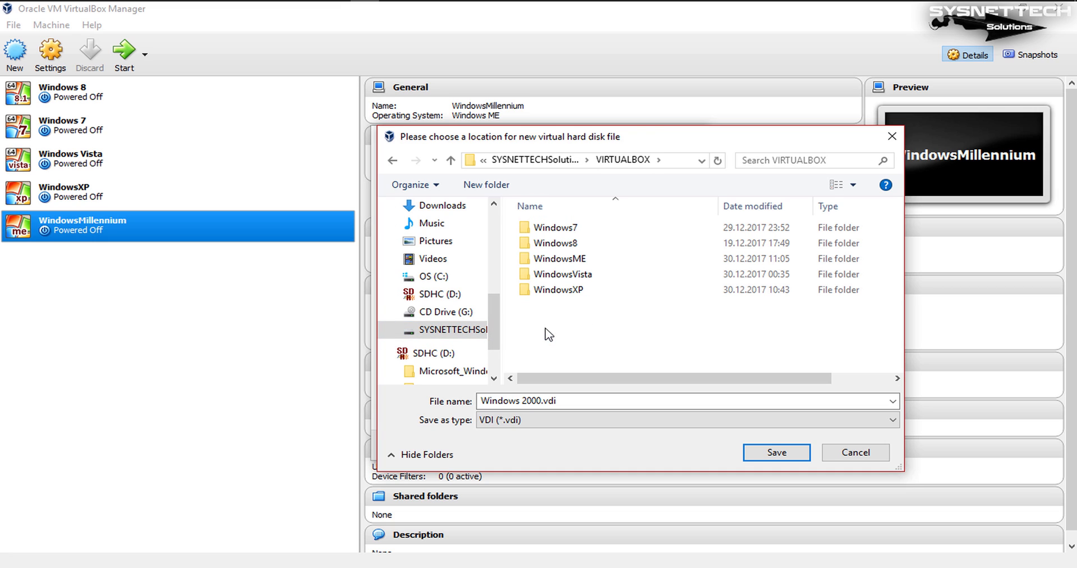
{"action": "left_click", "coordinate": [493, 185]}
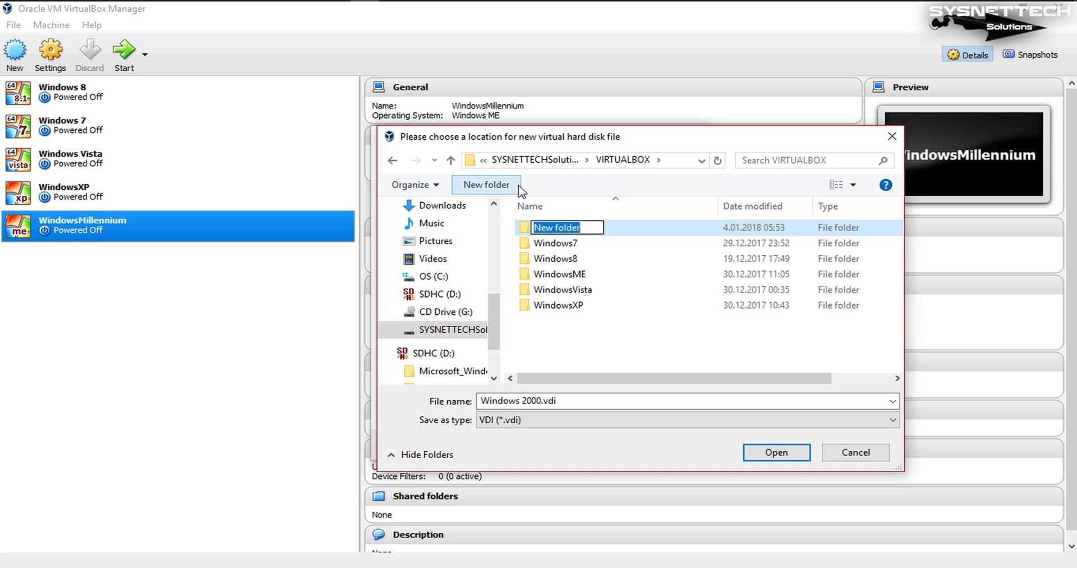
{"action": "type", "text": "Windows 2000"}
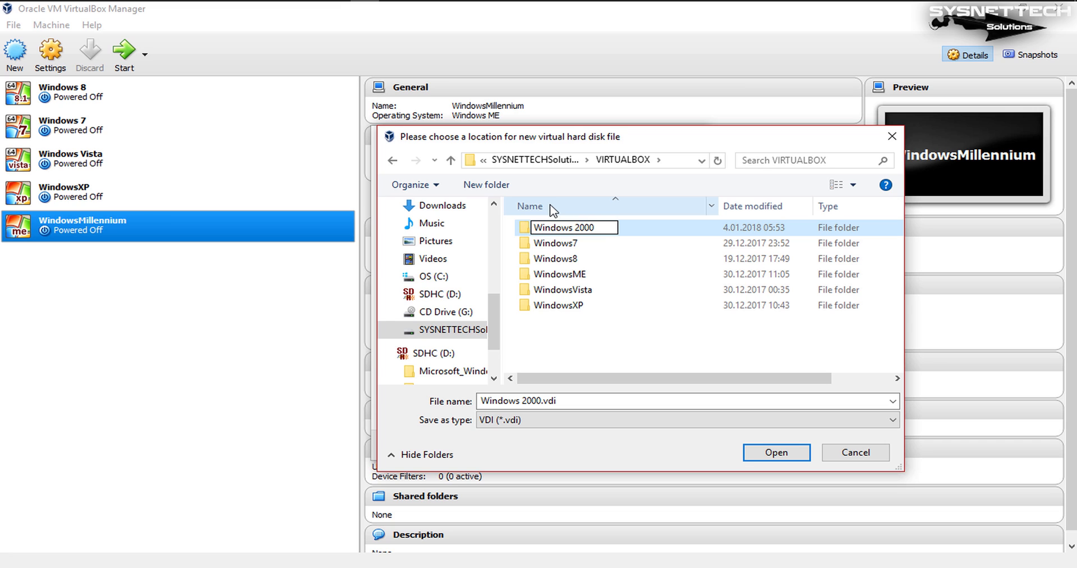
{"action": "key", "text": "Return"}
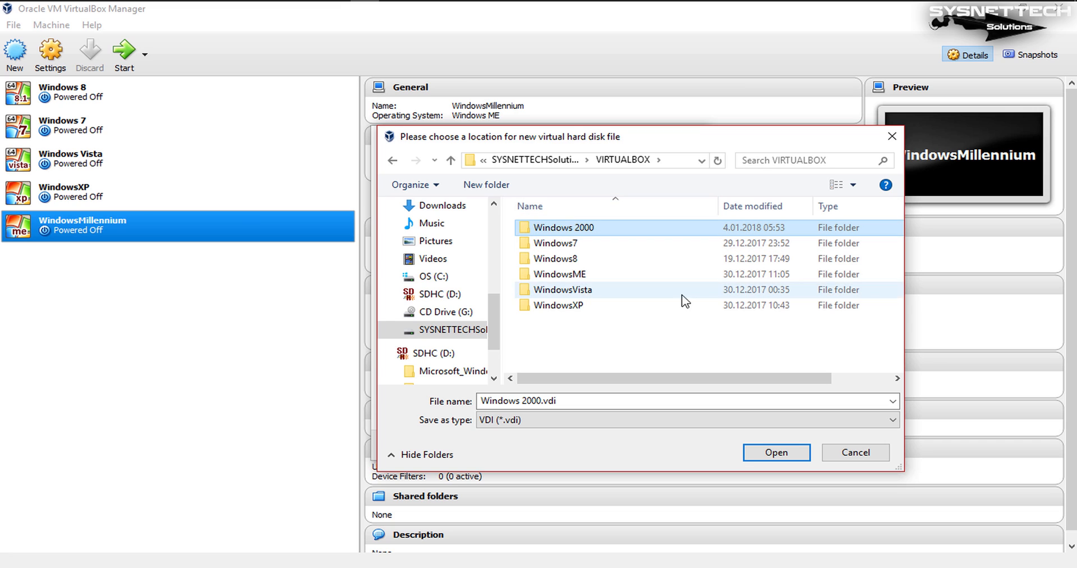
Step: Save the disk file as Windows 2000.vdi in the new Windows 2000 folder and create the 4,00 GB virtual hard disk
{"action": "left_click", "coordinate": [796, 454]}
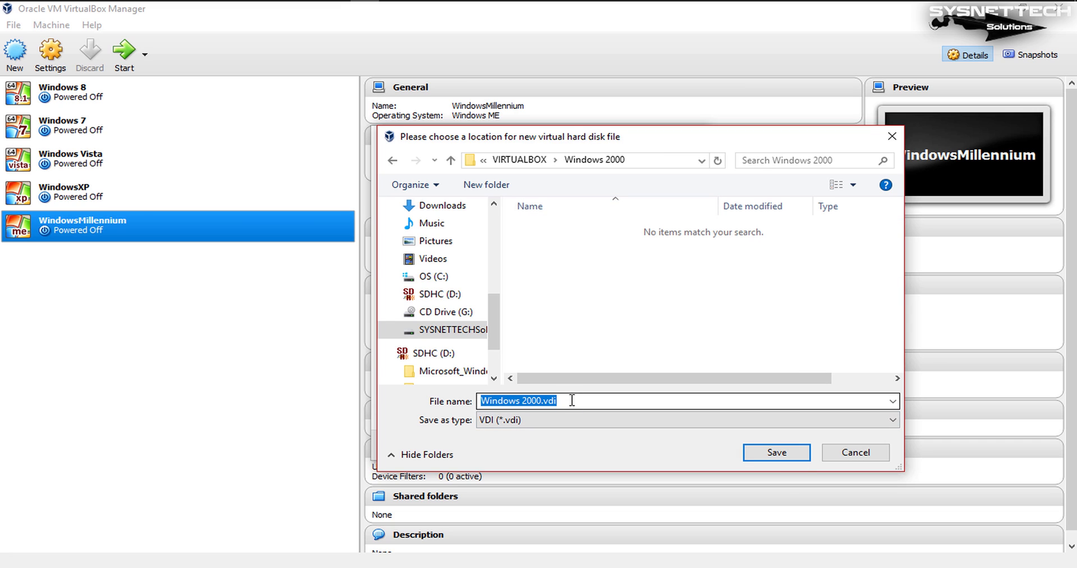
{"action": "left_click", "coordinate": [802, 453]}
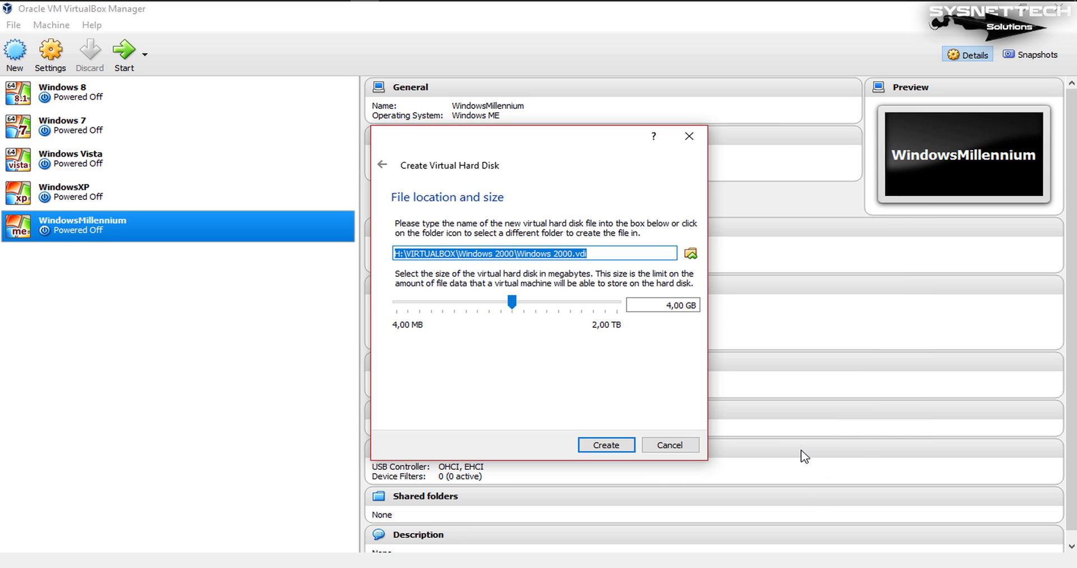
{"action": "left_click", "coordinate": [617, 446]}
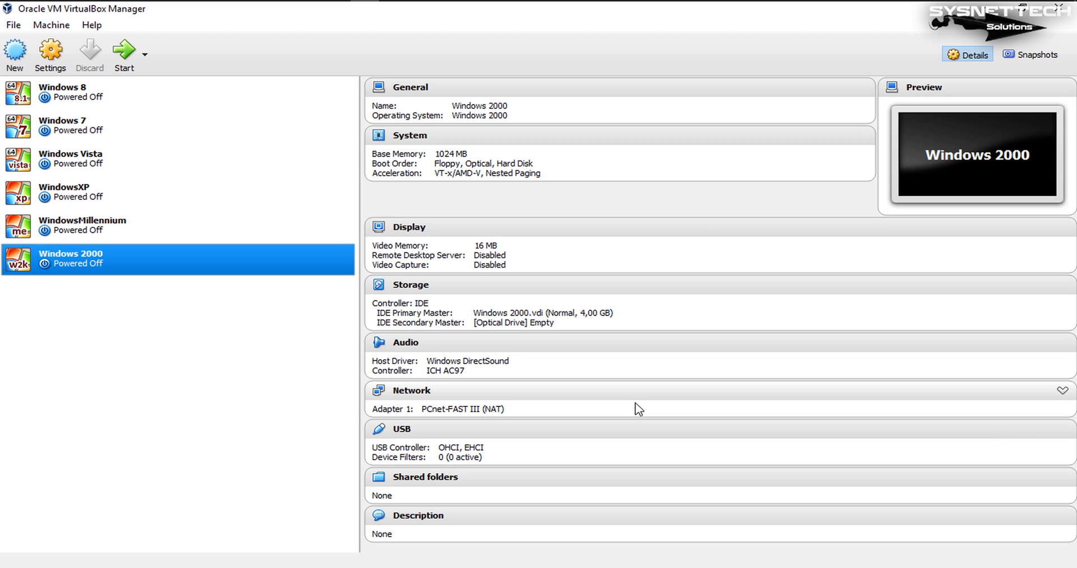
Step: Attach Windows 2000 SP4 English.iso from the desktop to the empty optical drive of the Windows 2000 machine and save its settings
{"action": "right_click", "coordinate": [157, 267]}
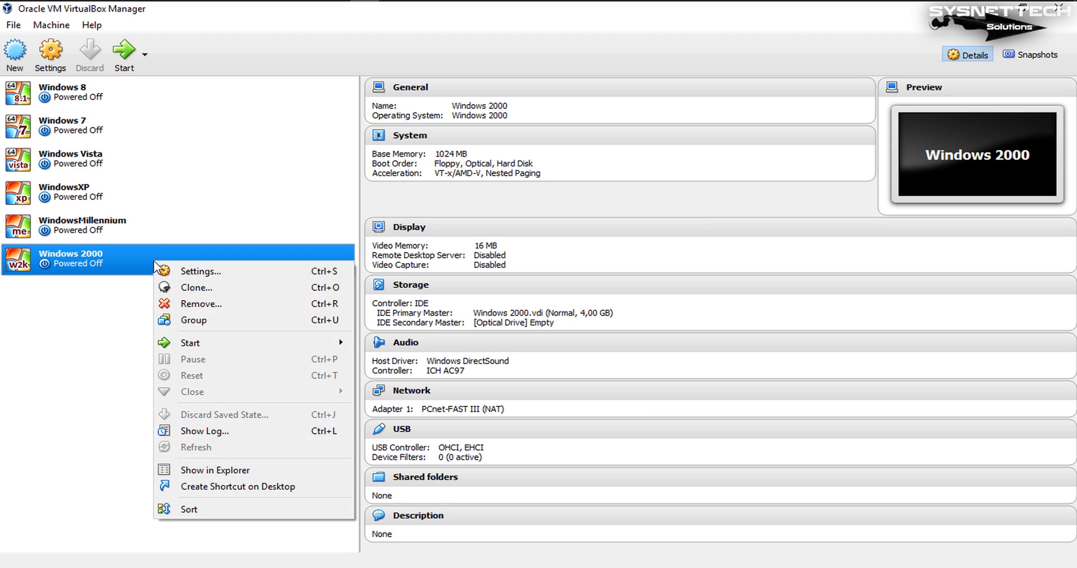
{"action": "left_click", "coordinate": [234, 272]}
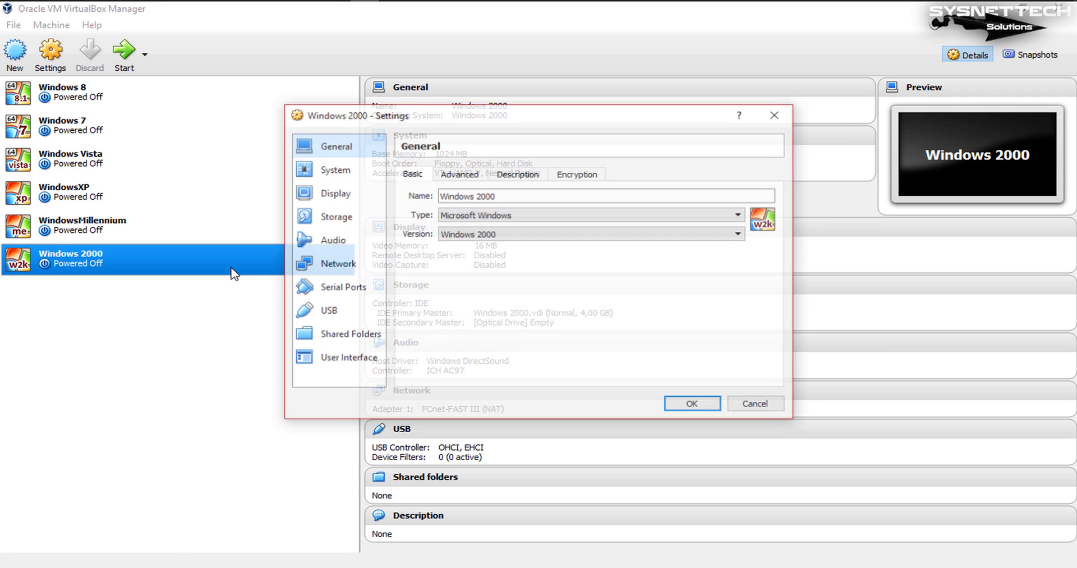
{"action": "left_click", "coordinate": [370, 225]}
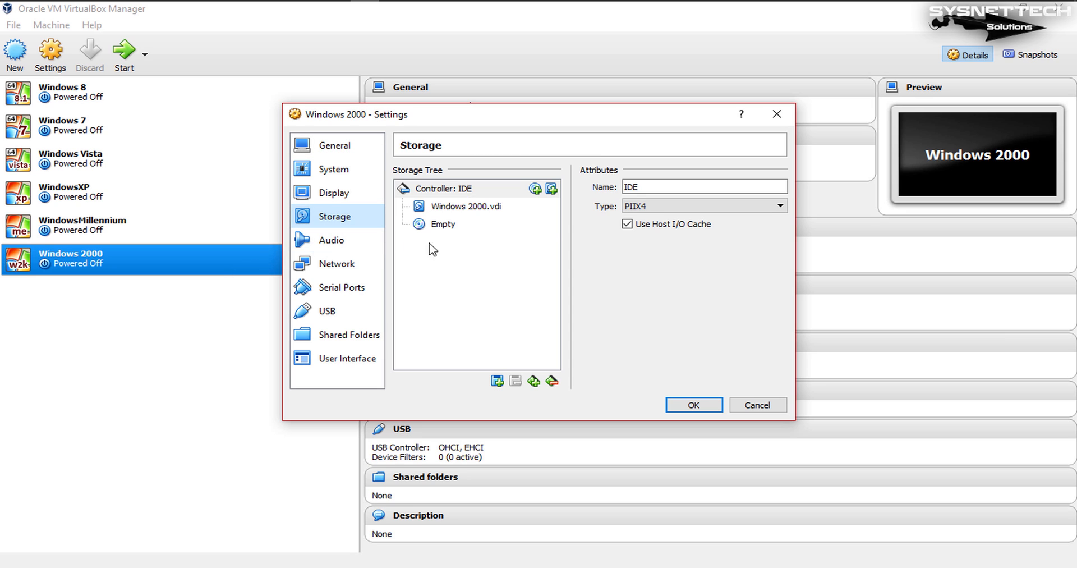
{"action": "left_click", "coordinate": [470, 230]}
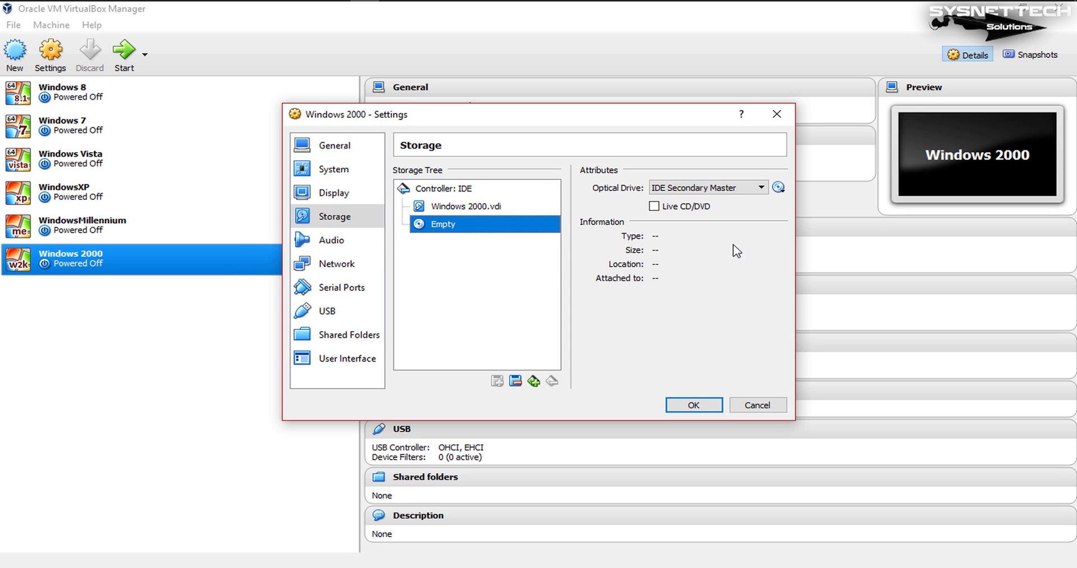
{"action": "left_click", "coordinate": [779, 188]}
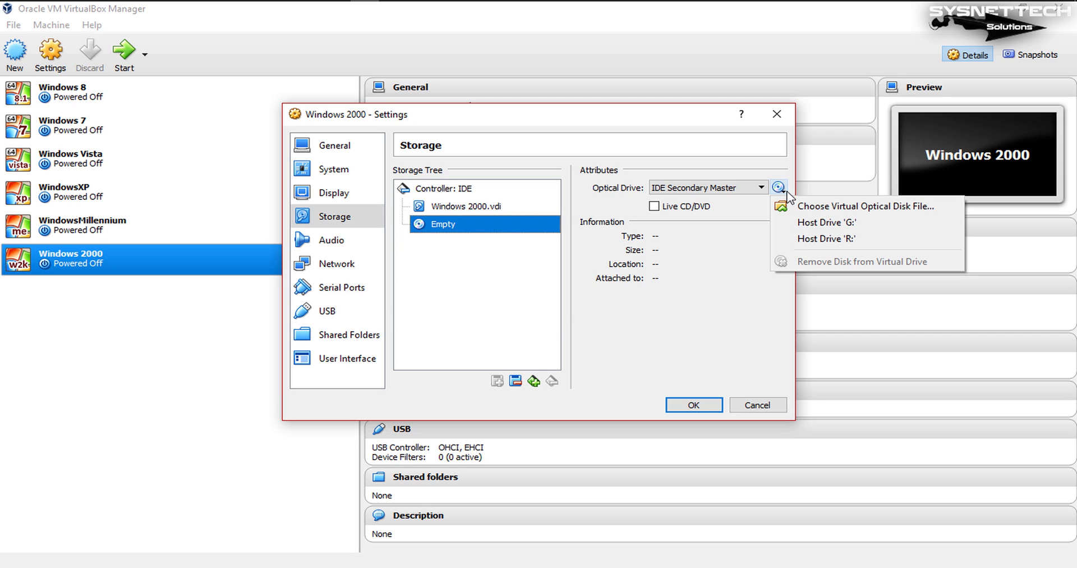
{"action": "left_click", "coordinate": [866, 208]}
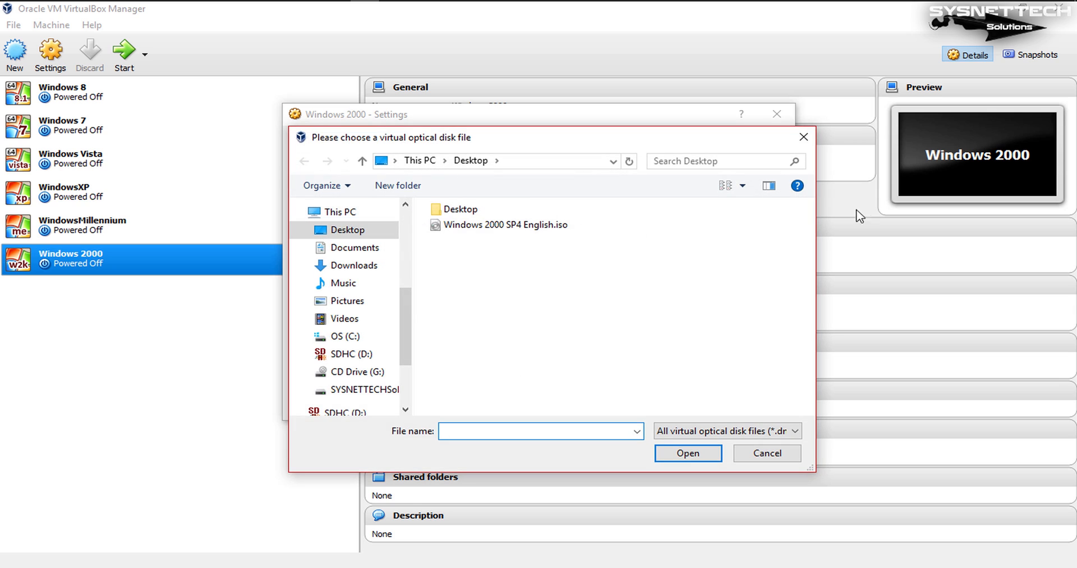
{"action": "left_click", "coordinate": [555, 226]}
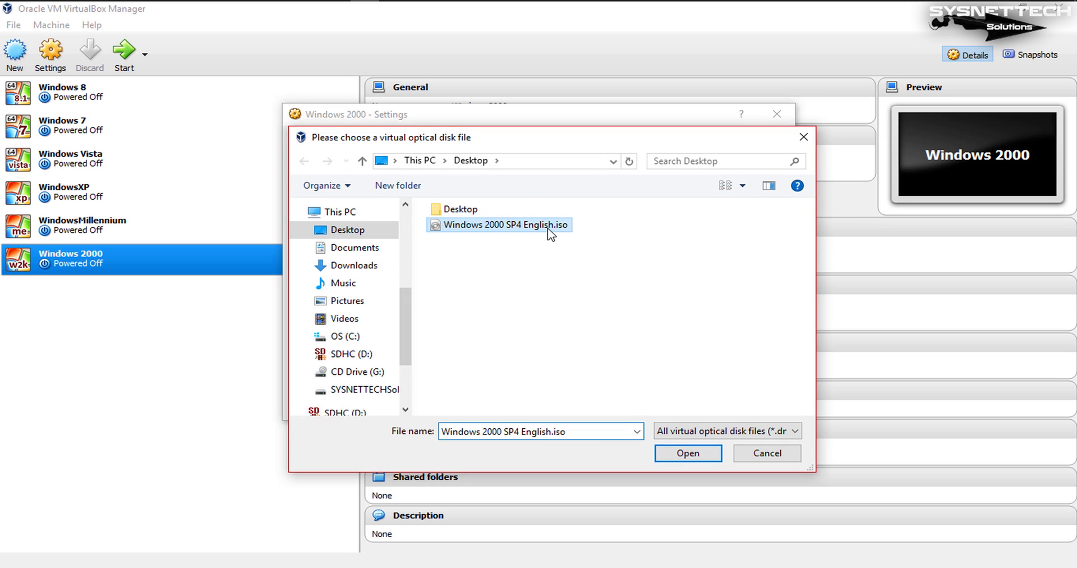
{"action": "left_click", "coordinate": [715, 457]}
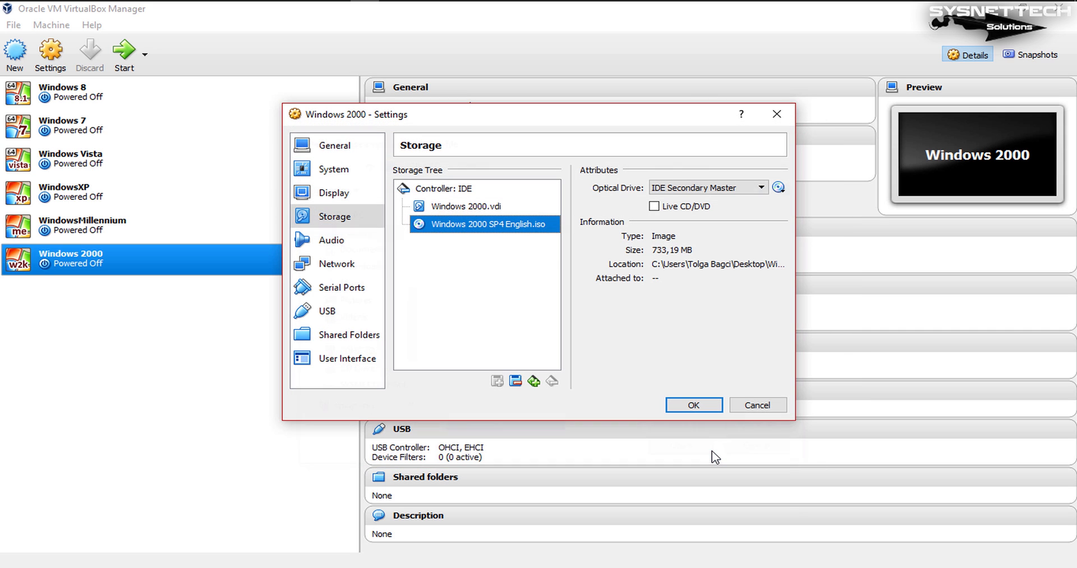
{"action": "left_click", "coordinate": [694, 405]}
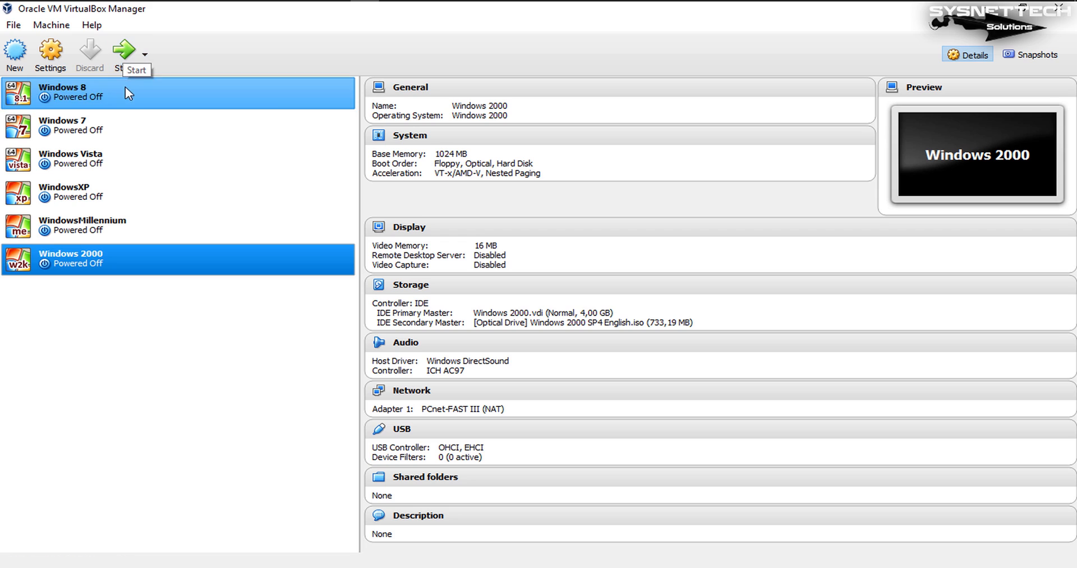
Step: Start the Windows 2000 virtual machine and dismiss the keyboard capture and mouse pointer integration notices in its window
{"action": "left_click", "coordinate": [124, 56]}
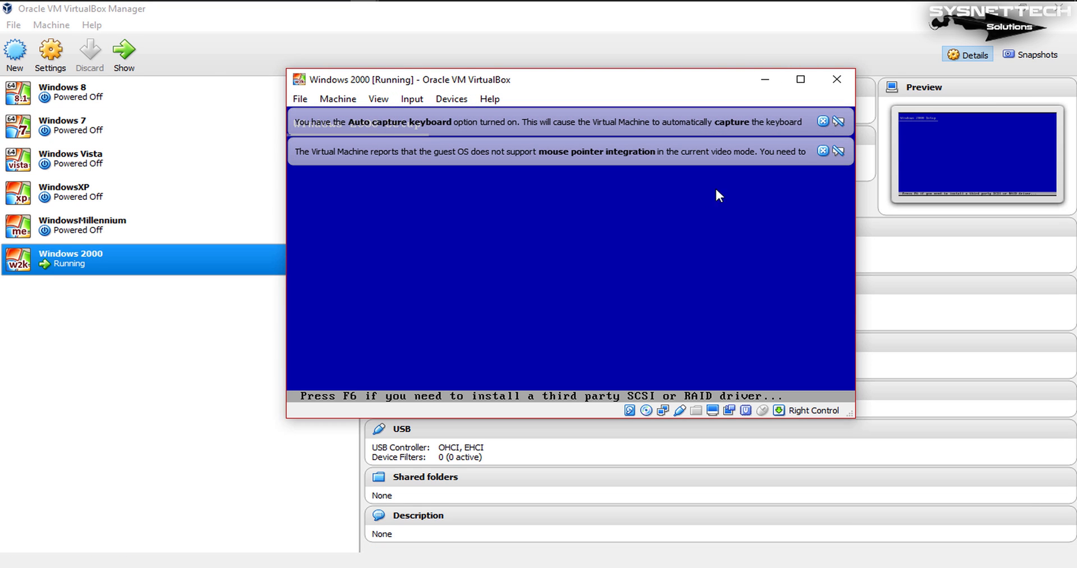
{"action": "left_click", "coordinate": [822, 150]}
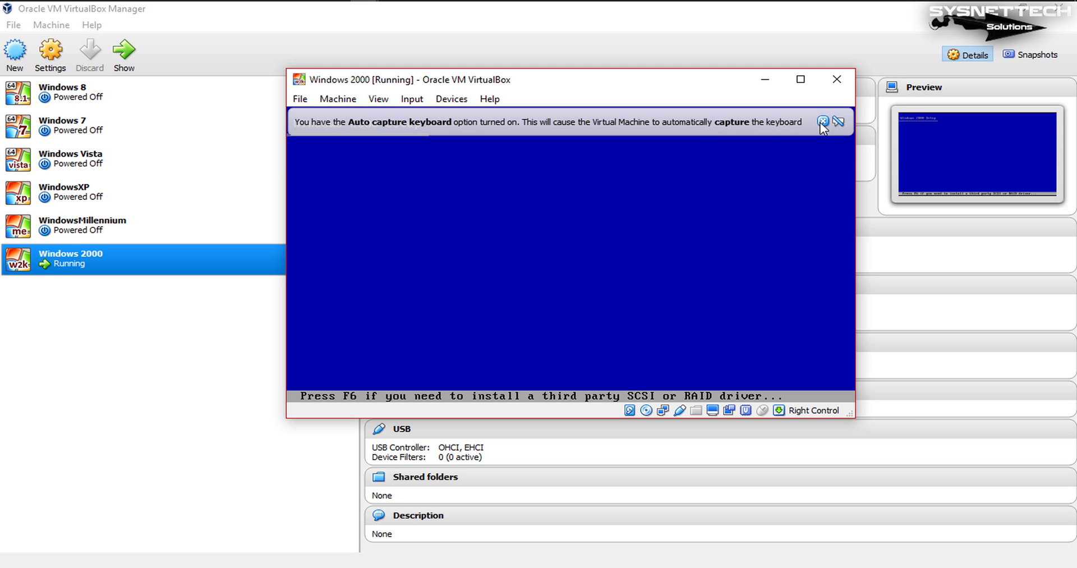
{"action": "left_click", "coordinate": [822, 121]}
{"action": "left_click_drag", "start_coordinate": [665, 83], "coordinate": [646, 67]}
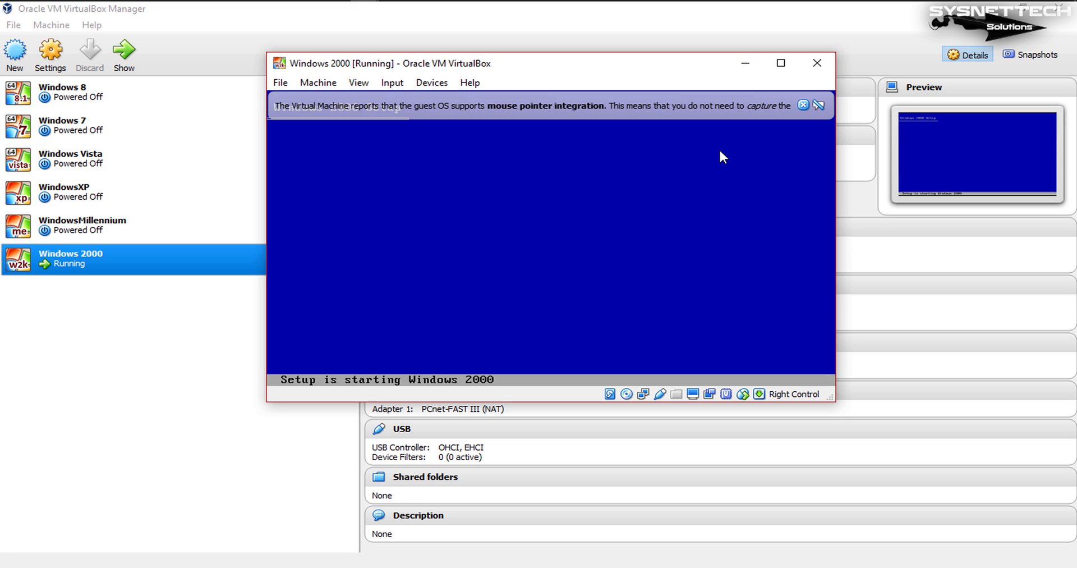
{"action": "left_click", "coordinate": [803, 105]}
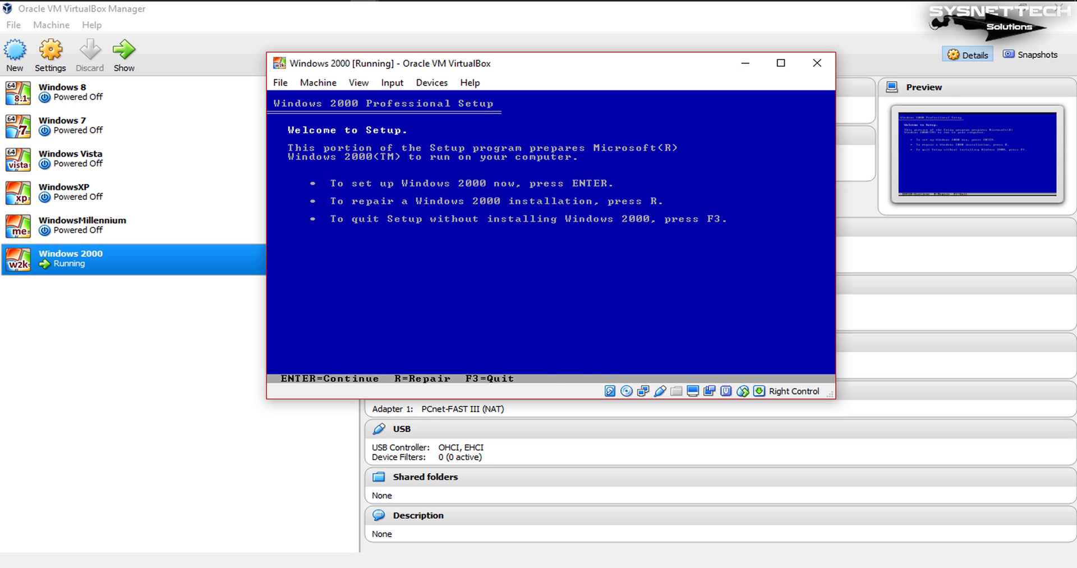
Step: Begin setting up Windows 2000 now and agree to the Windows 2000 licensing agreement
{"action": "key", "text": "Return"}
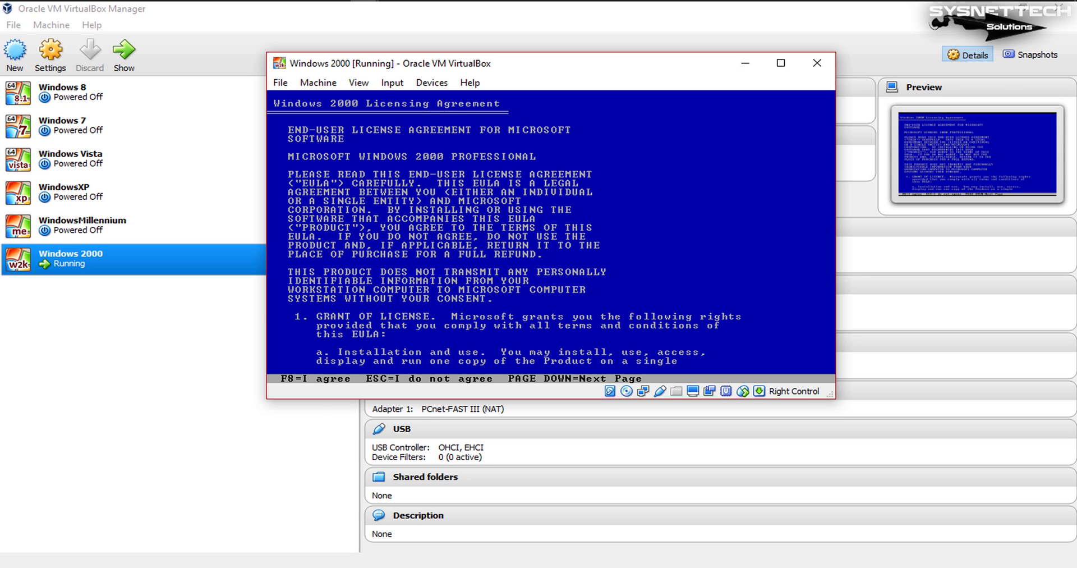
{"action": "key", "text": "F8"}
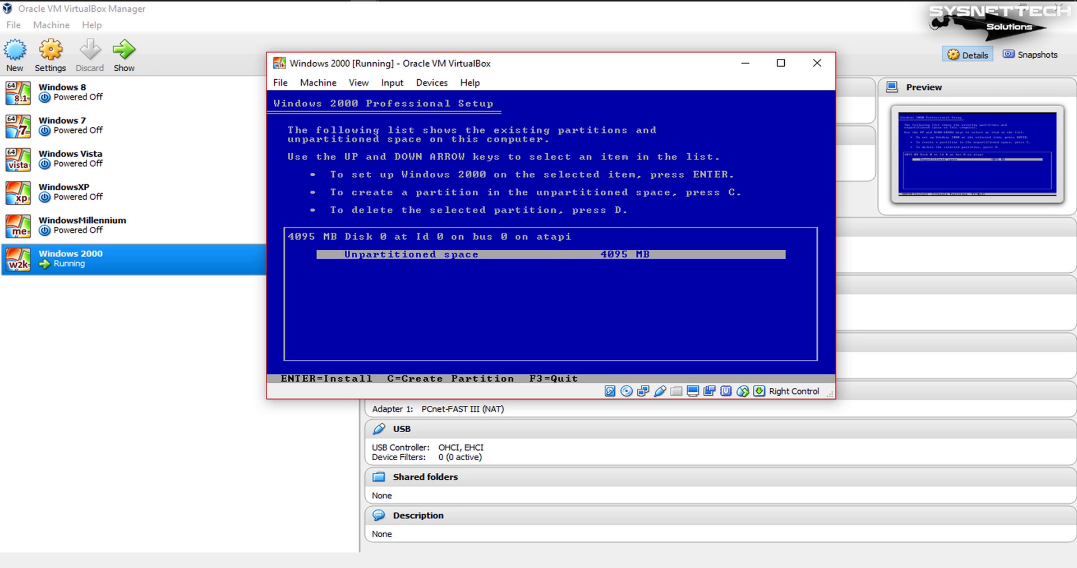
Step: Create a 4087 MB partition in the unpartitioned space and install Windows 2000 on it, formatted with the NTFS file system
{"action": "key", "text": "c"}
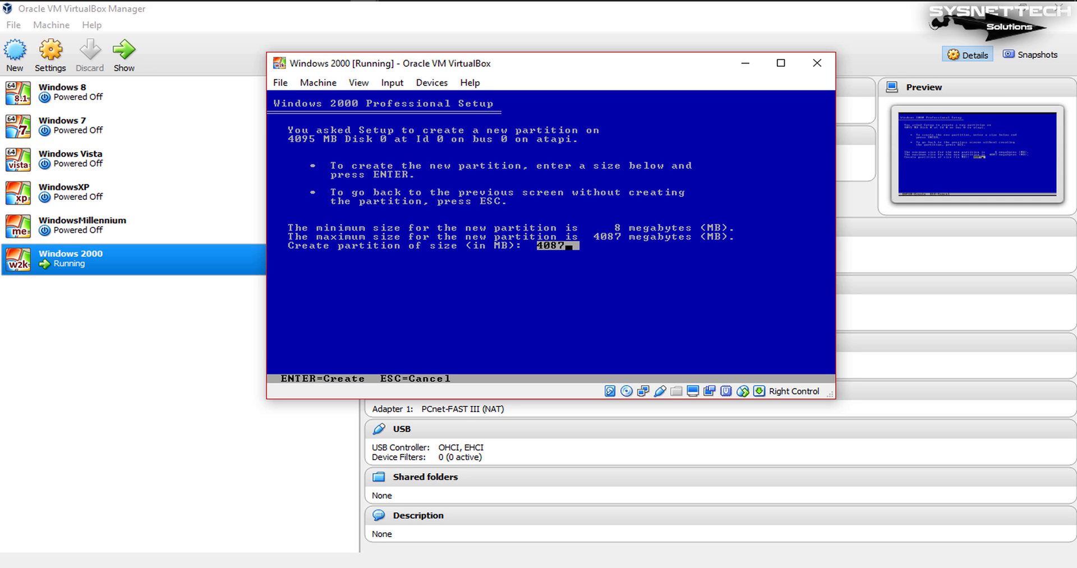
{"action": "key", "text": "Return"}
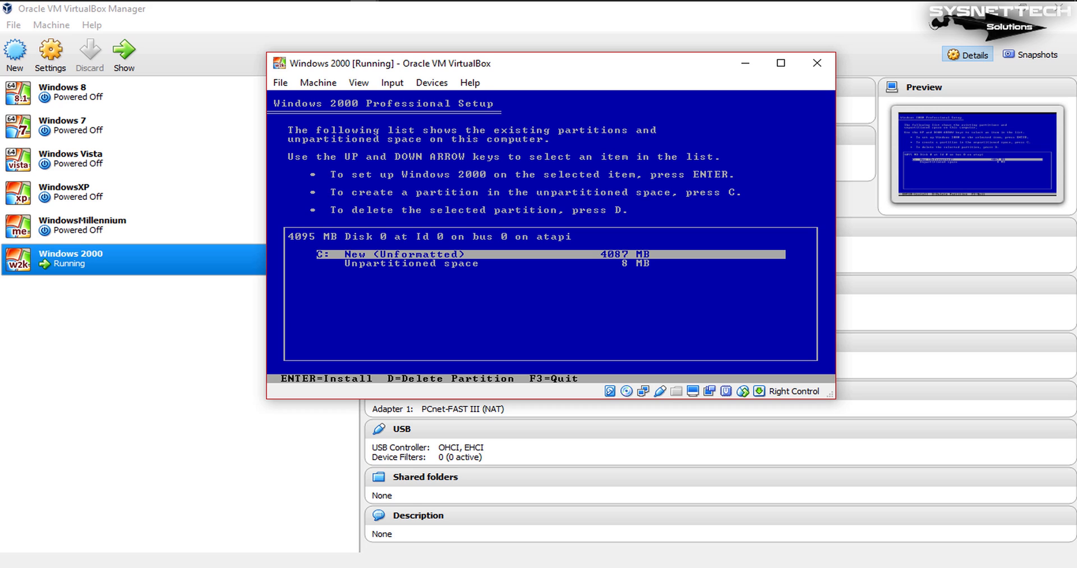
{"action": "key", "text": "Return"}
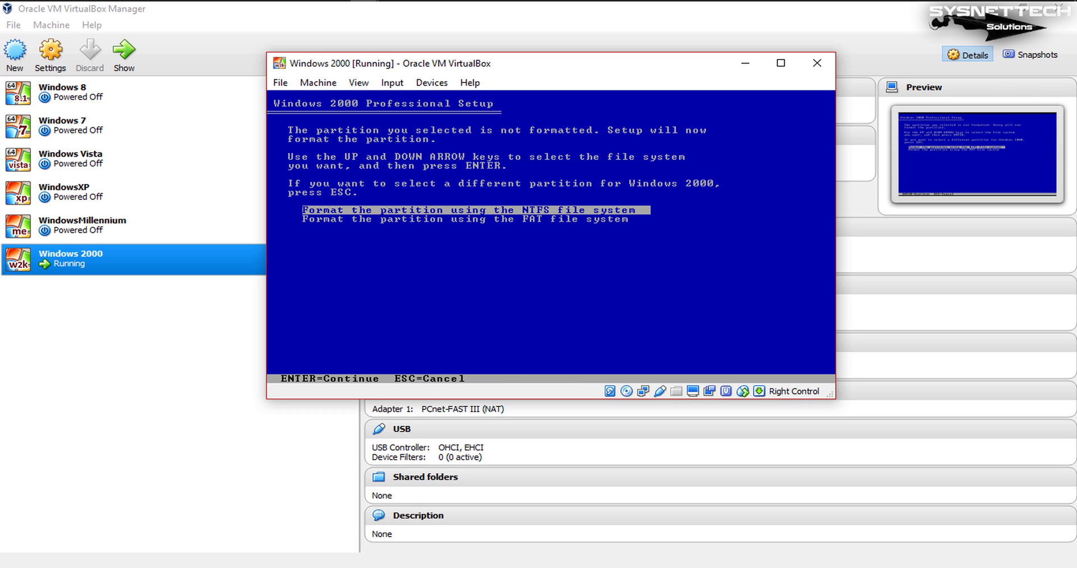
{"action": "key", "text": "Return"}
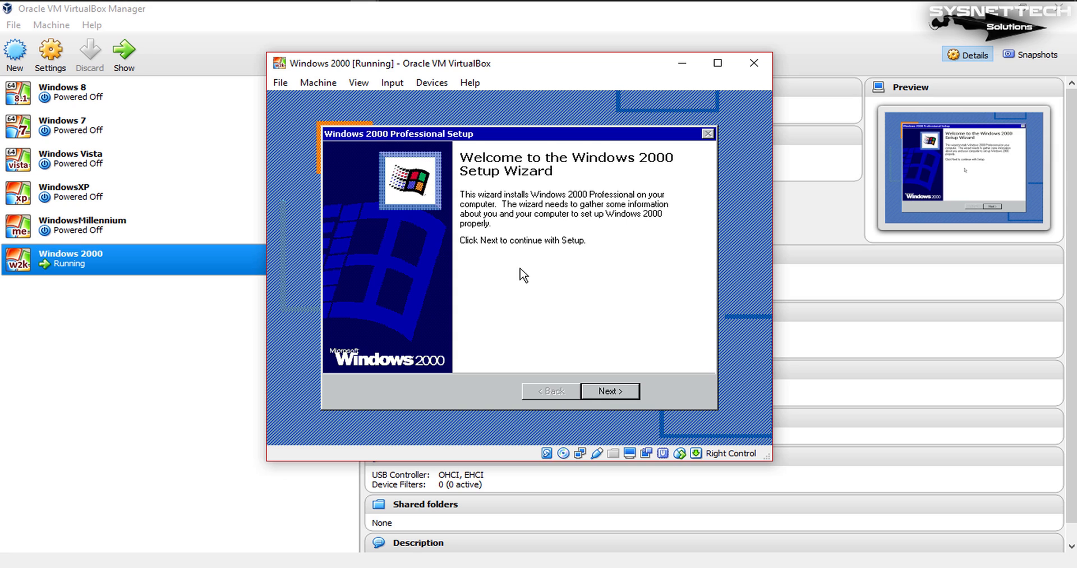
Step: Accept the default regional settings, personalize the software with the name USER and submit the product key
{"action": "left_click", "coordinate": [630, 394]}
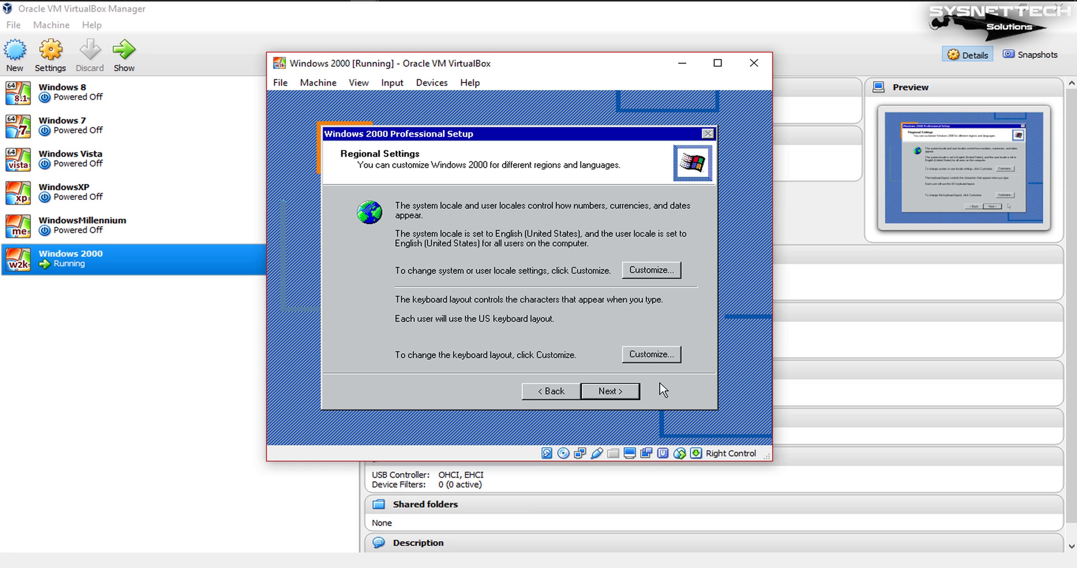
{"action": "left_click", "coordinate": [633, 395]}
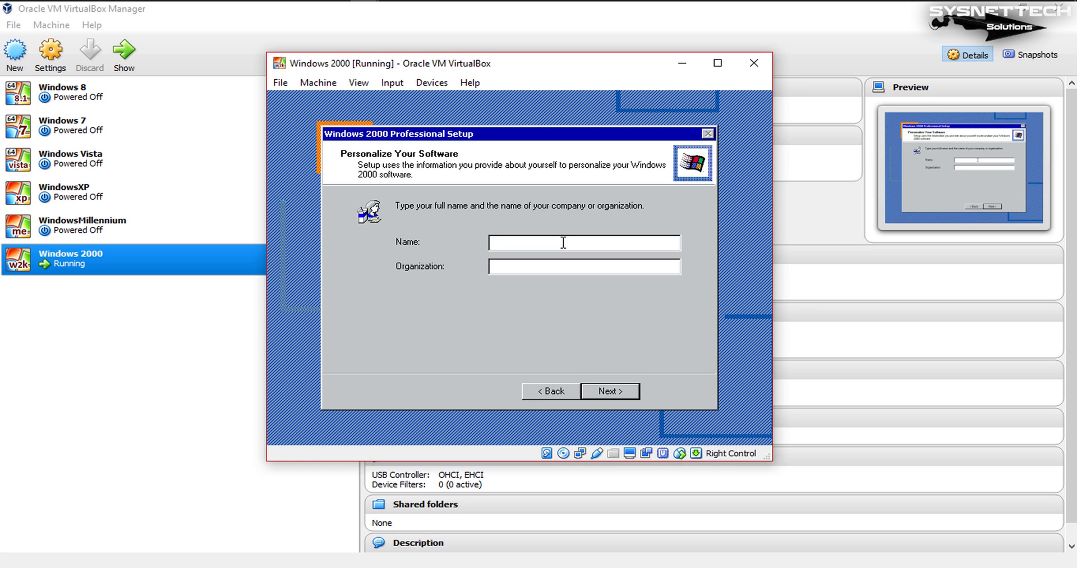
{"action": "type", "text": "USER"}
{"action": "left_click", "coordinate": [632, 392]}
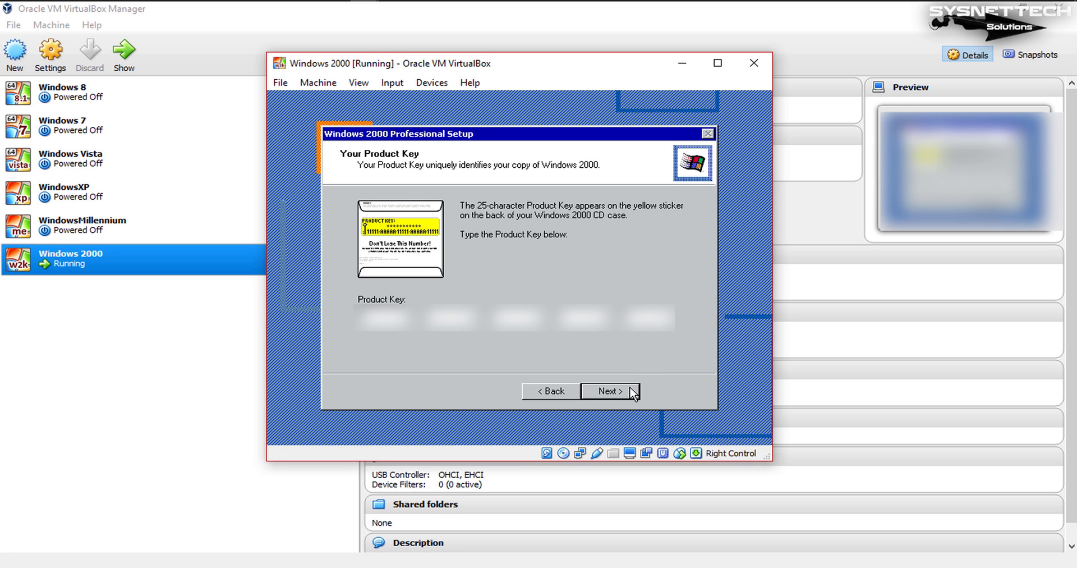
{"action": "left_click", "coordinate": [632, 391]}
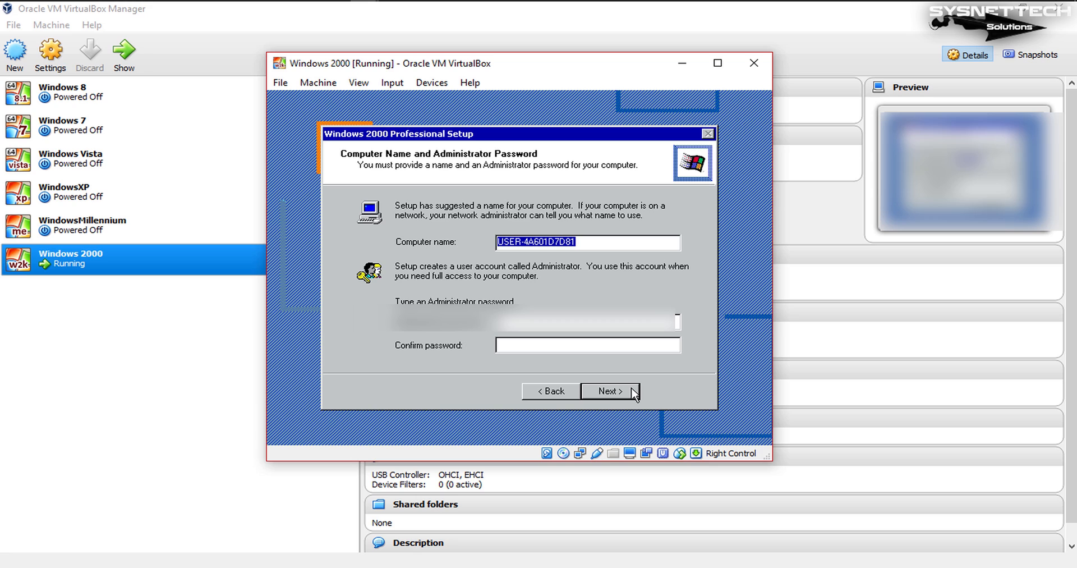
Step: Replace the generated suffix after USER in the computer name with PC and continue past the computer name and Administrator password page
{"action": "key", "text": "End"}
{"action": "key", "text": "BackSpace"}
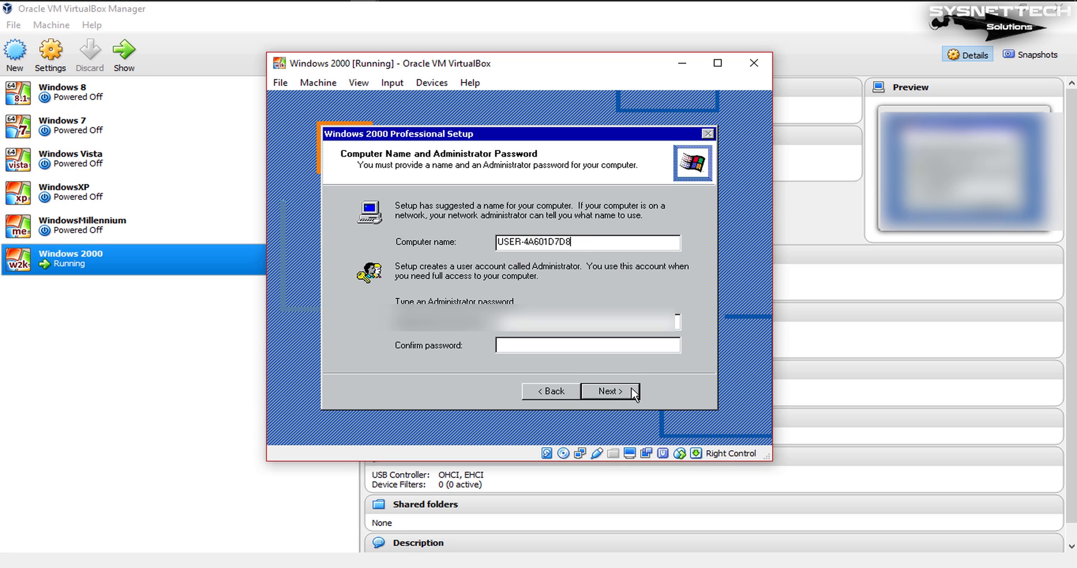
{"action": "key", "text": "BackSpace"}
{"action": "key", "text": "BackSpace"}
{"action": "key", "text": "BackSpace"}
{"action": "key", "text": "BackSpace"}
{"action": "key", "text": "BackSpace"}
{"action": "key", "text": "BackSpace"}
{"action": "key", "text": "BackSpace"}
{"action": "key", "text": "BackSpace"}
{"action": "key", "text": "BackSpace"}
{"action": "key", "text": "BackSpace"}
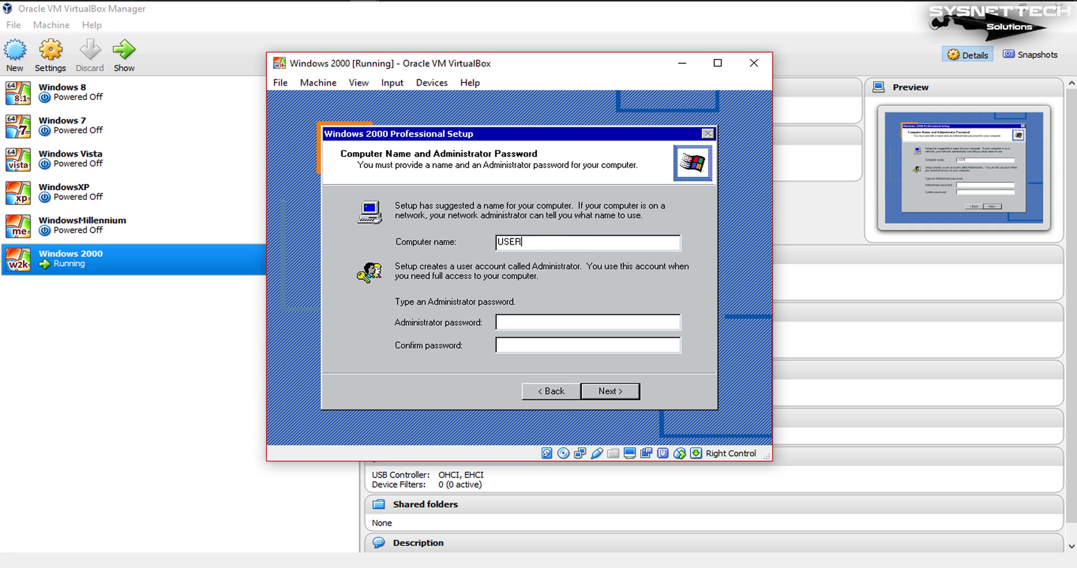
{"action": "type", "text": "PC"}
{"action": "left_click", "coordinate": [634, 393]}
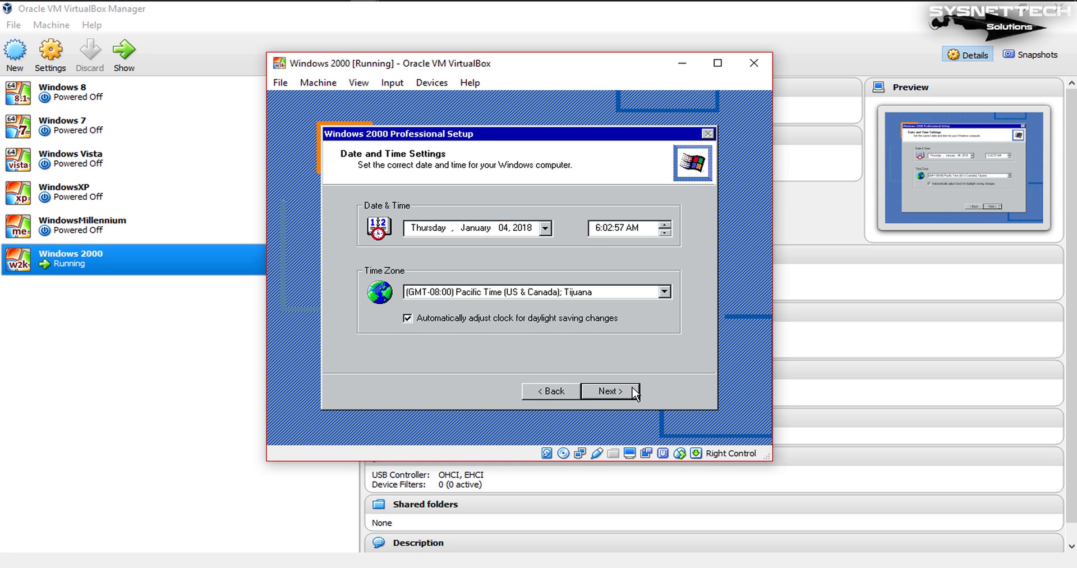
Step: Finish Windows 2000 Setup with the default date and time, typical networking settings and WORKGROUP without a domain, and restart the computer
{"action": "left_click", "coordinate": [635, 392]}
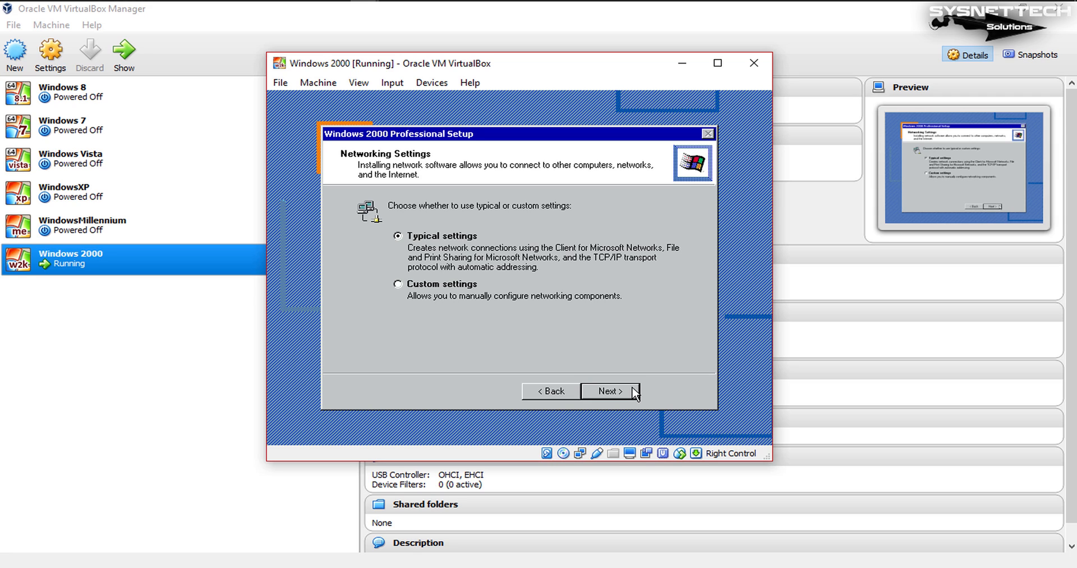
{"action": "left_click", "coordinate": [634, 391]}
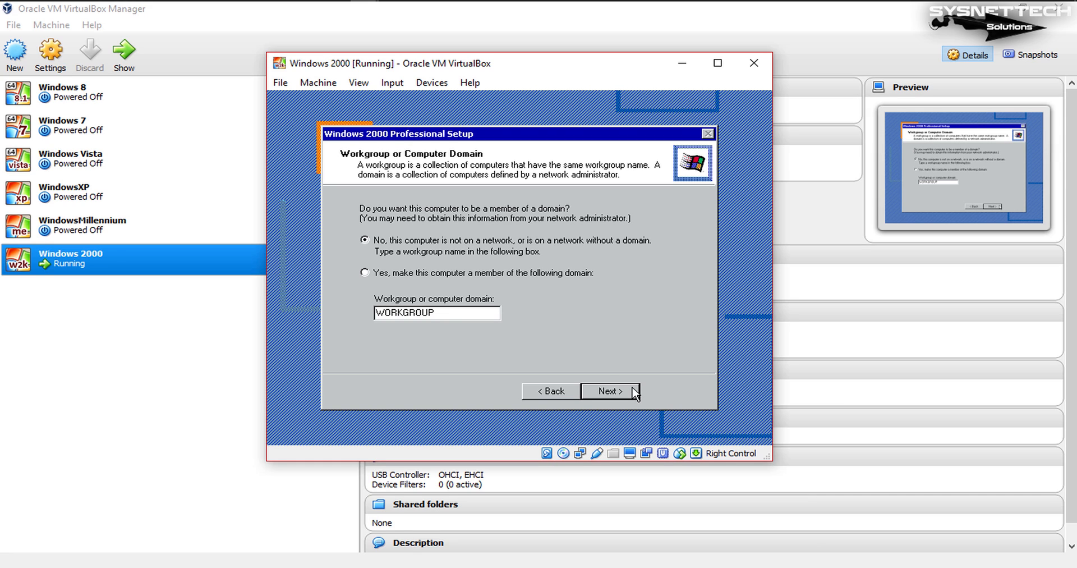
{"action": "left_click", "coordinate": [634, 392]}
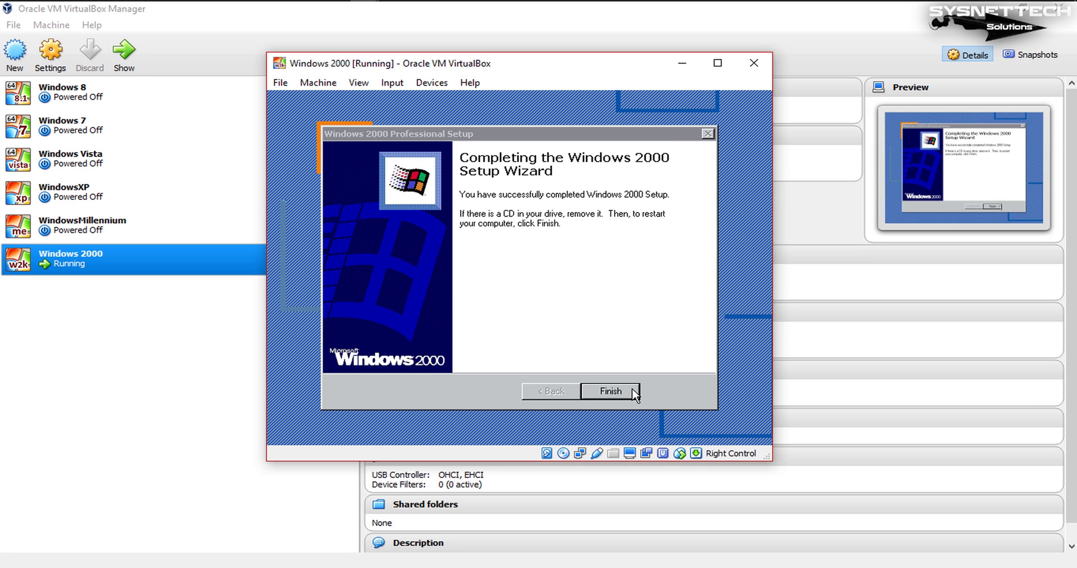
{"action": "left_click", "coordinate": [634, 392]}
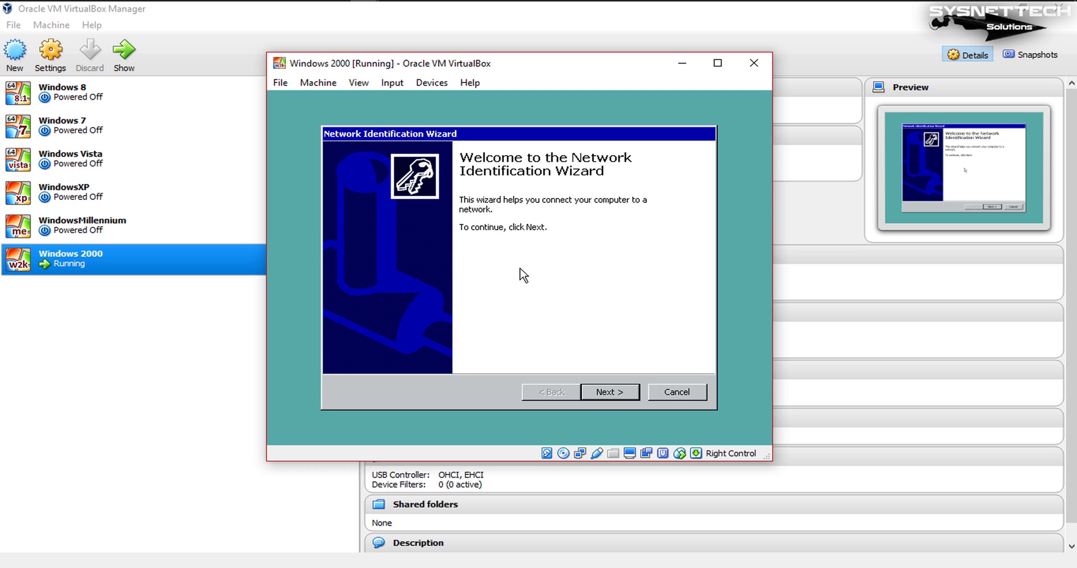
Step: Complete the Network Identification Wizard with Windows always assuming USER has logged on and the password fields left blank
{"action": "left_click", "coordinate": [633, 393]}
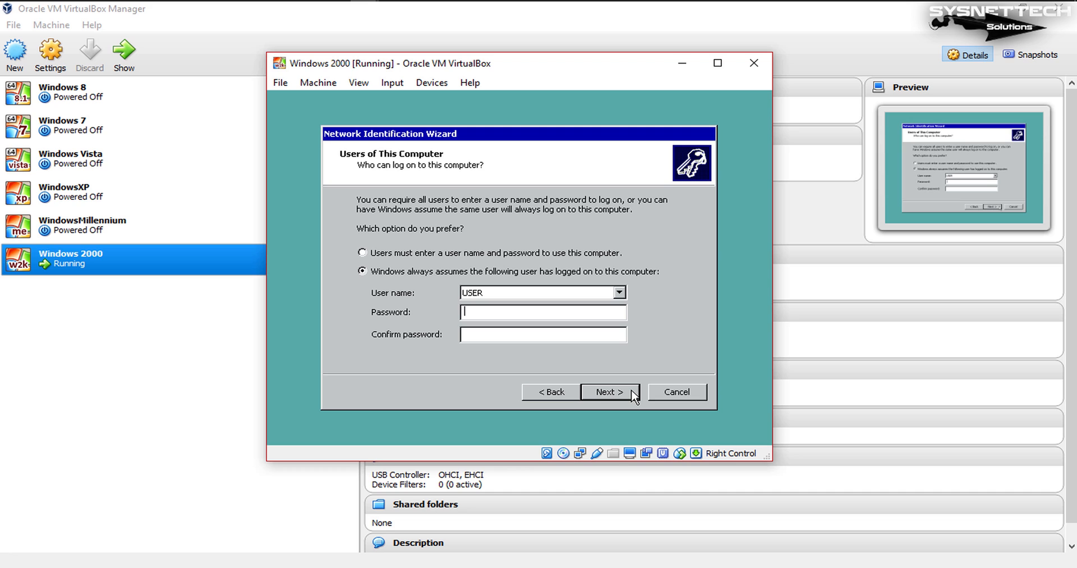
{"action": "left_click", "coordinate": [633, 393]}
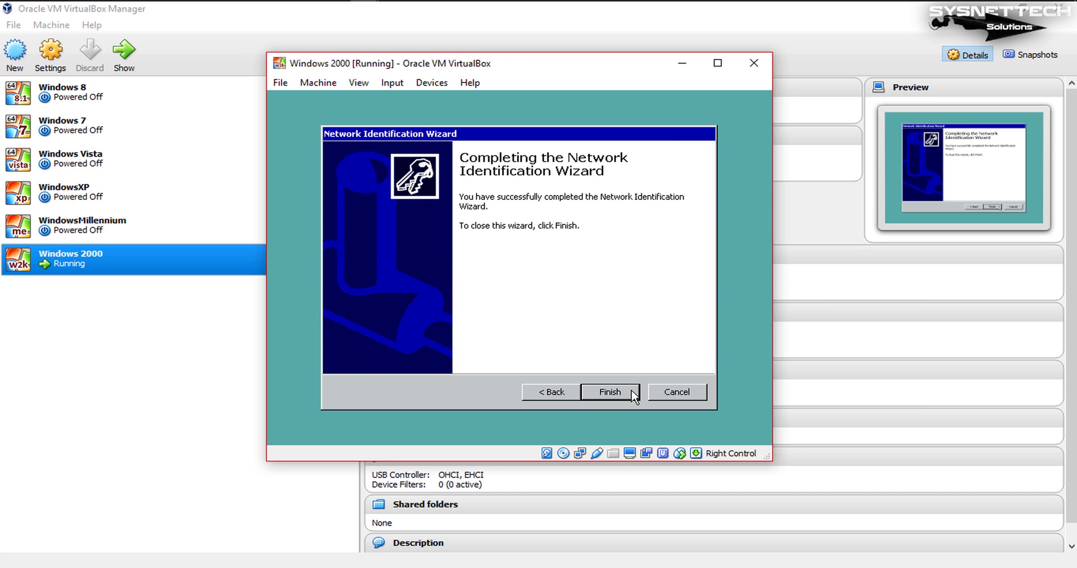
{"action": "left_click", "coordinate": [632, 391]}
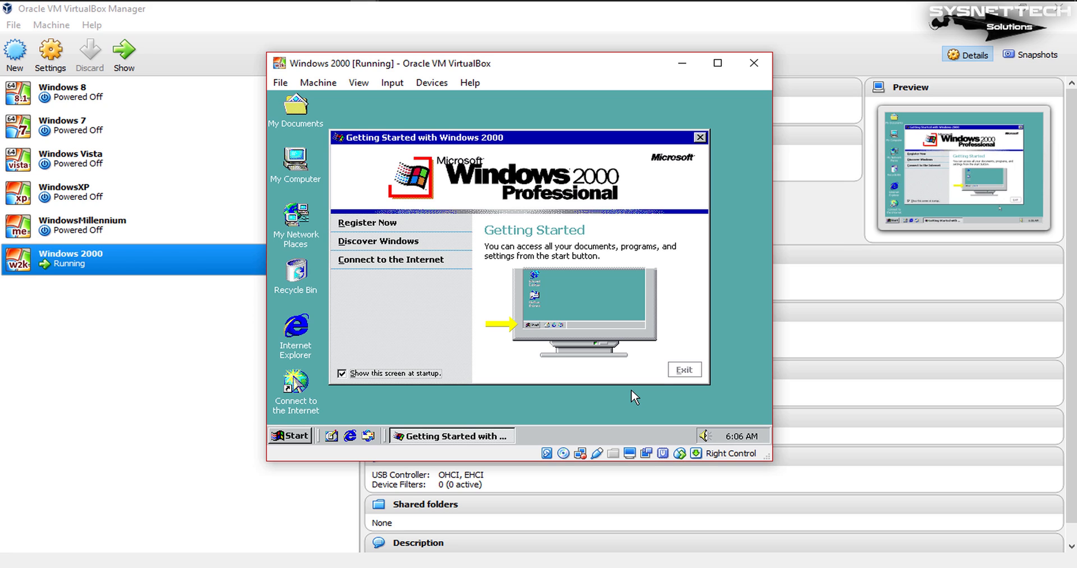
Step: Turn off showing the Getting Started with Windows 2000 screen at startup, exit it and dismiss the Start button tip
{"action": "left_click", "coordinate": [372, 374]}
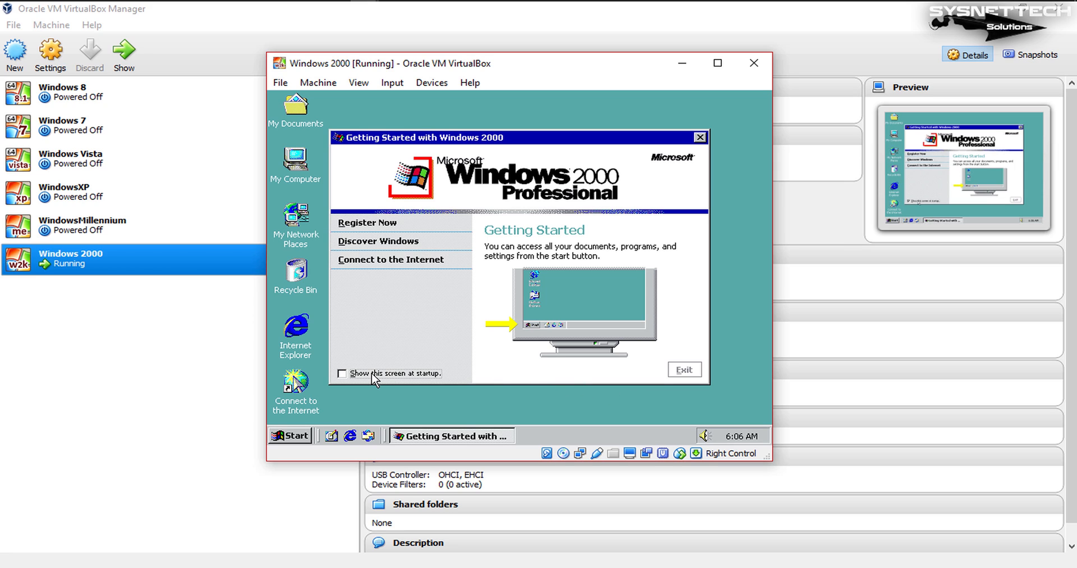
{"action": "left_click", "coordinate": [680, 371]}
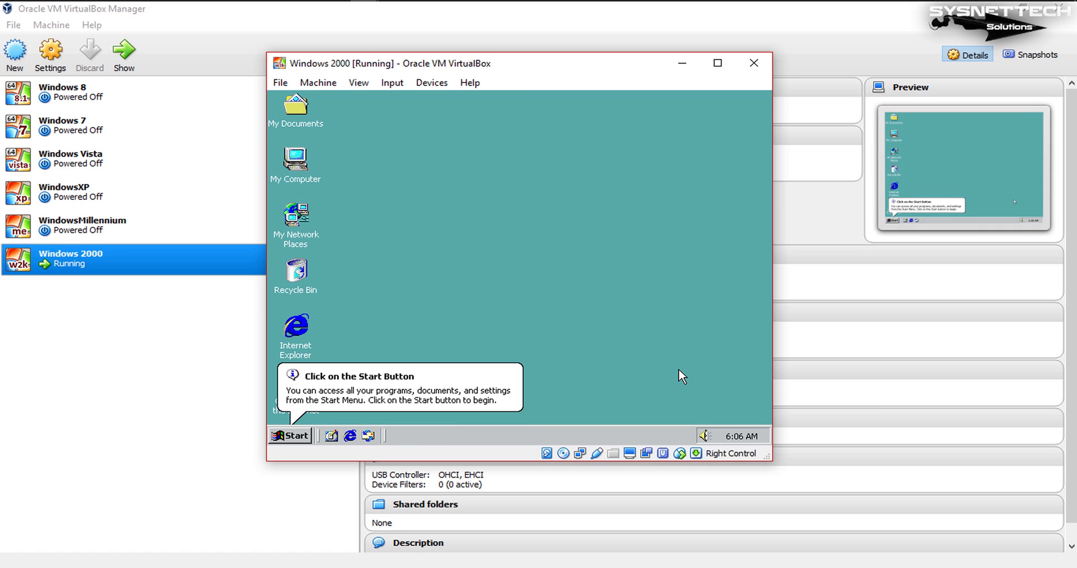
{"action": "left_click", "coordinate": [289, 439]}
{"action": "left_click", "coordinate": [288, 437]}
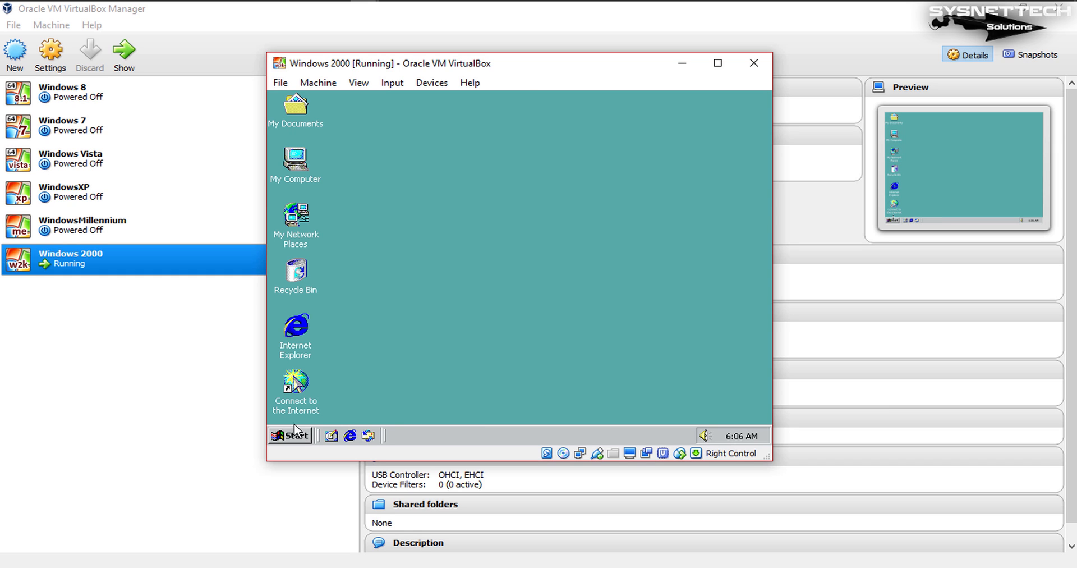
Step: Check the system version and hardware information in the properties of My Computer, and close them
{"action": "right_click", "coordinate": [299, 162]}
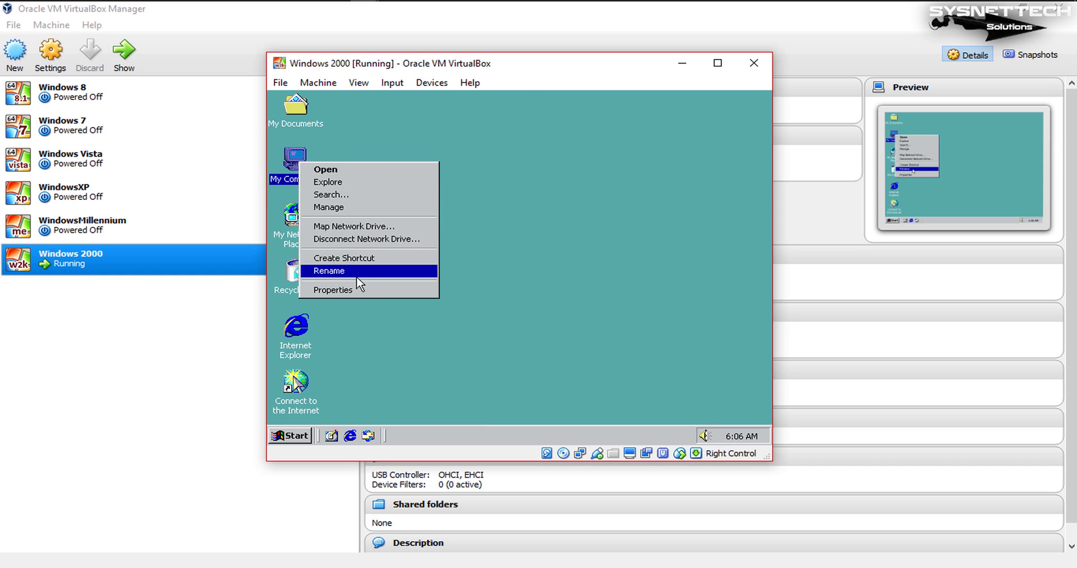
{"action": "left_click", "coordinate": [357, 287]}
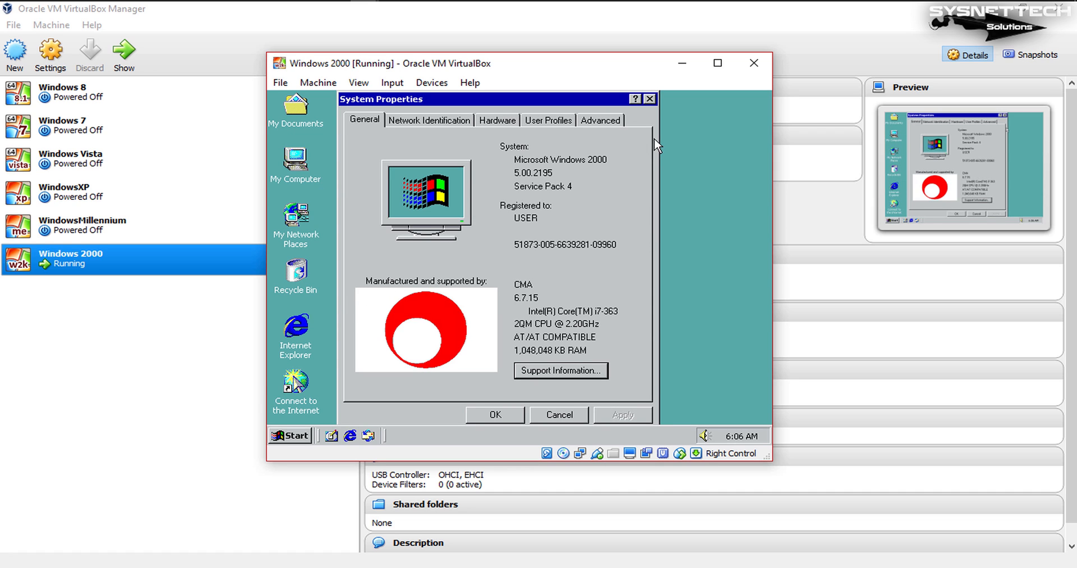
{"action": "left_click", "coordinate": [648, 99]}
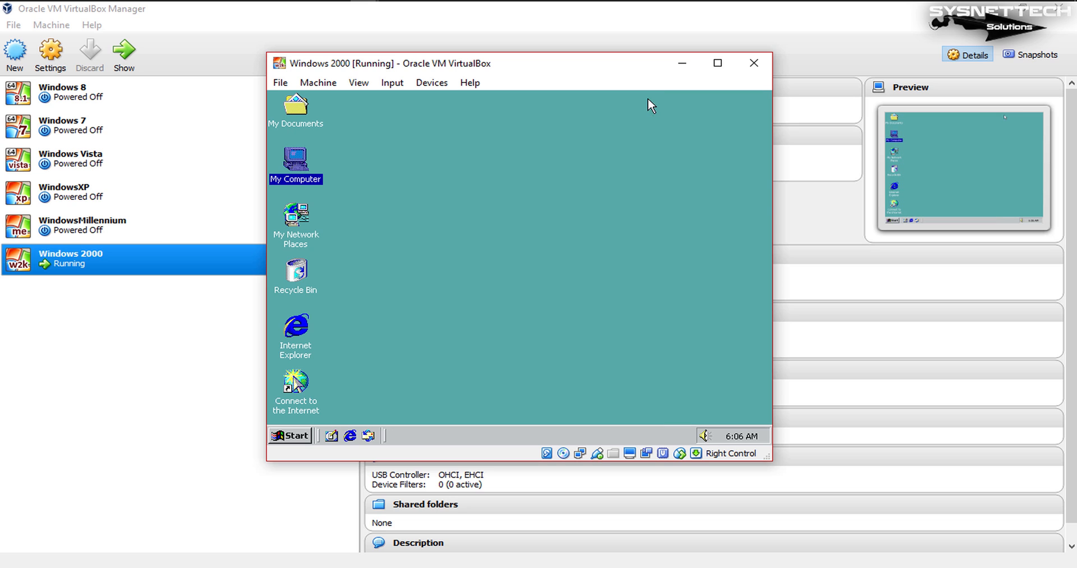
Step: Try a slightly larger virtual machine window and full-screen mode, and return to the windowed view
{"action": "left_click_drag", "start_coordinate": [767, 456], "coordinate": [773, 478]}
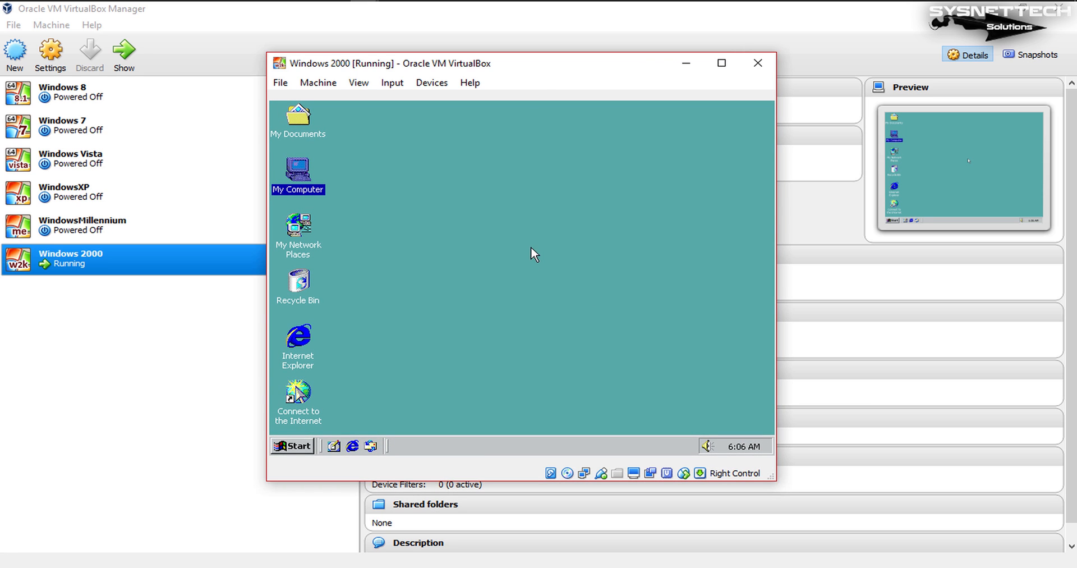
{"action": "left_click", "coordinate": [357, 83]}
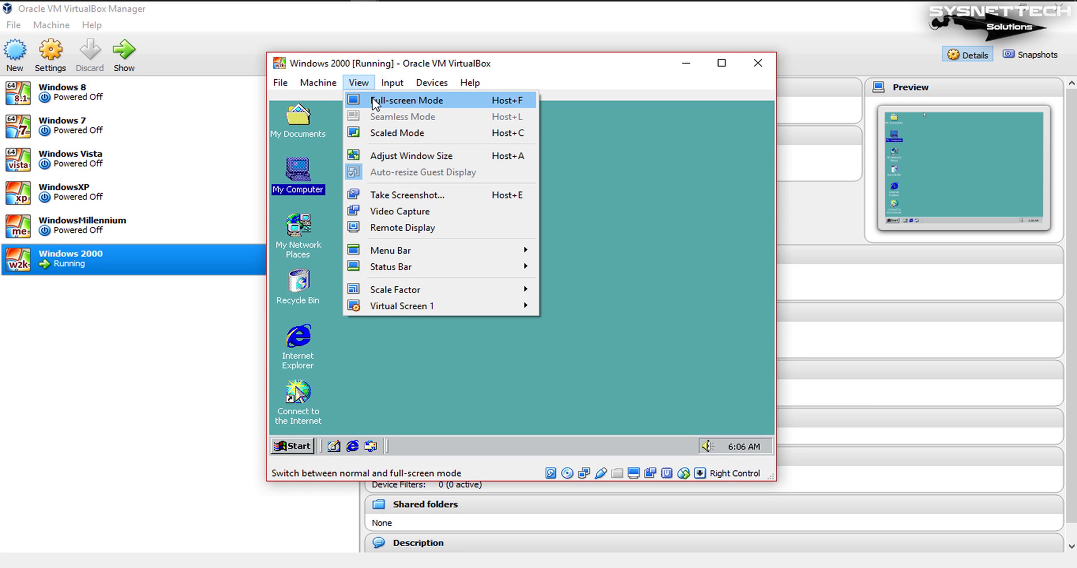
{"action": "left_click", "coordinate": [372, 101]}
{"action": "left_click", "coordinate": [496, 333]}
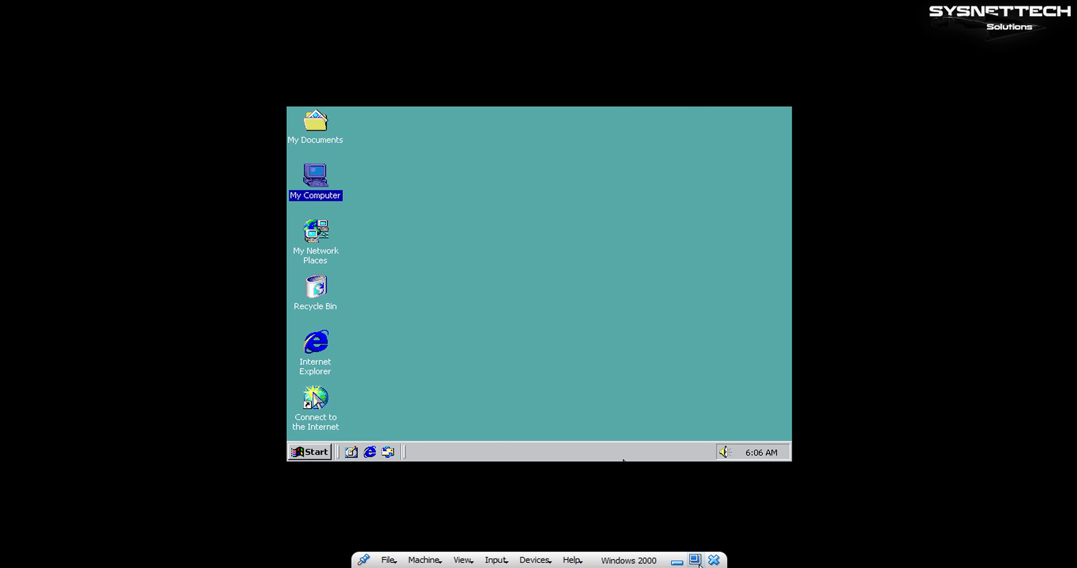
{"action": "left_click", "coordinate": [695, 559]}
{"action": "left_click", "coordinate": [570, 315]}
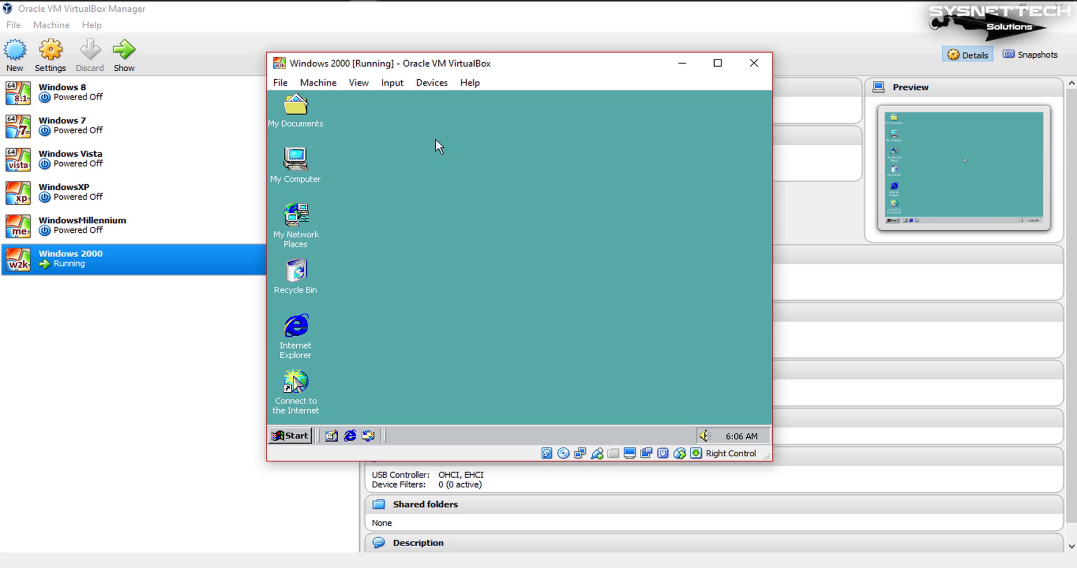
Step: Insert the Guest Additions CD image into the virtual machine and launch its setup wizard from drive D: in My Computer
{"action": "left_click", "coordinate": [431, 82]}
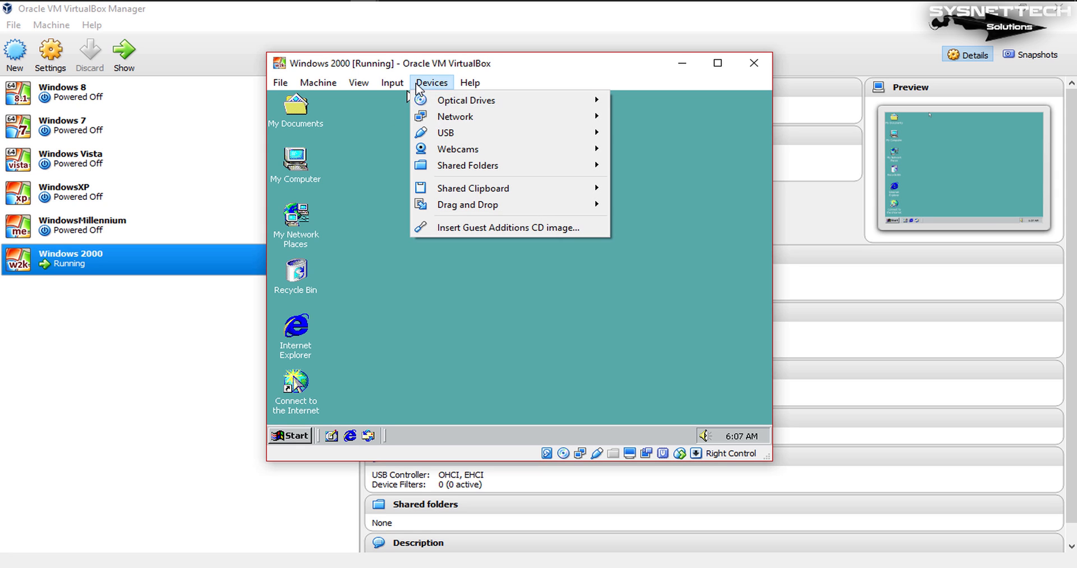
{"action": "left_click", "coordinate": [380, 158]}
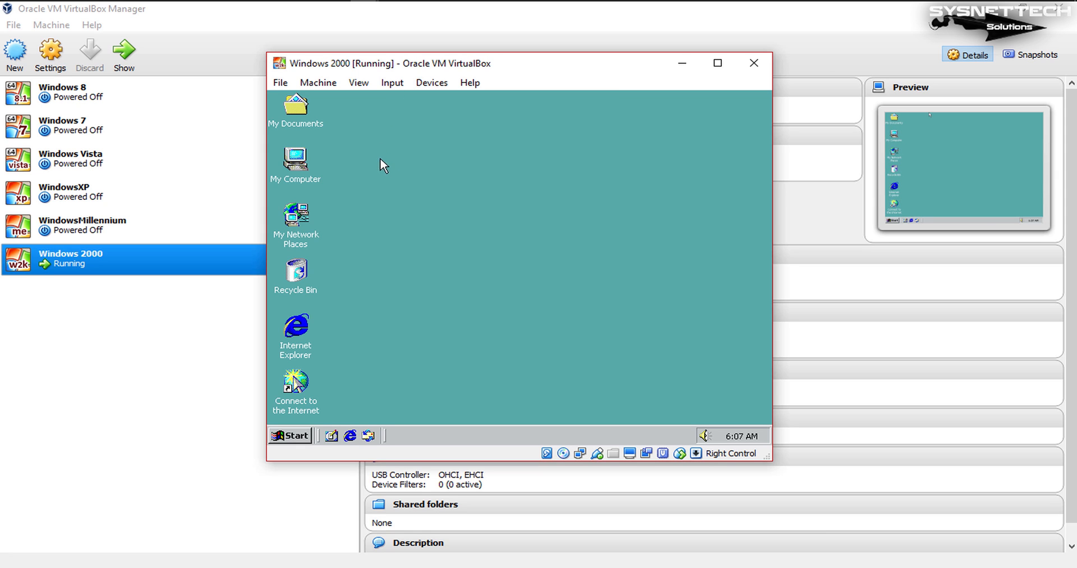
{"action": "left_click", "coordinate": [444, 83]}
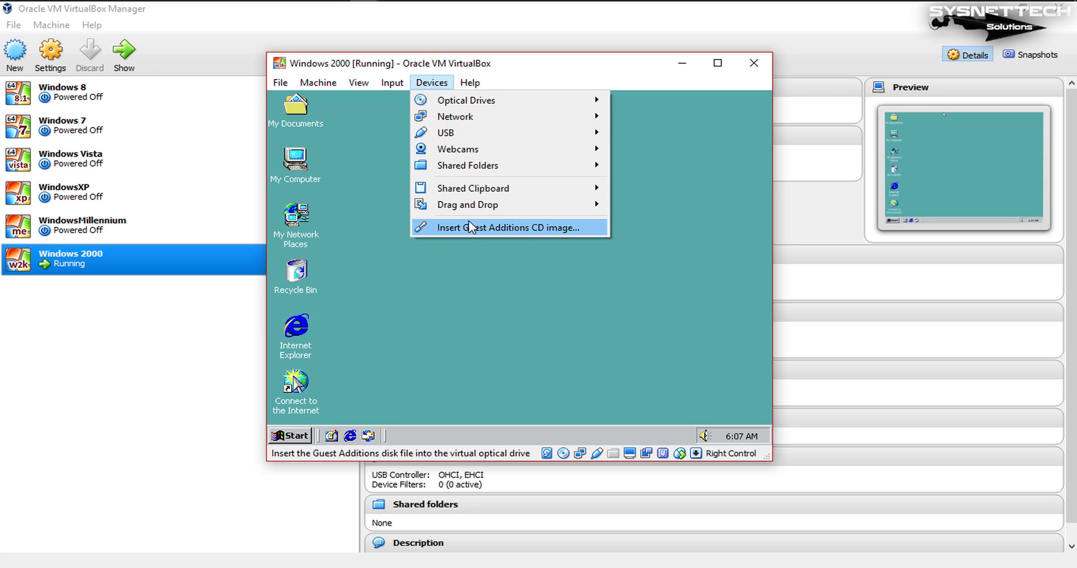
{"action": "left_click", "coordinate": [512, 227]}
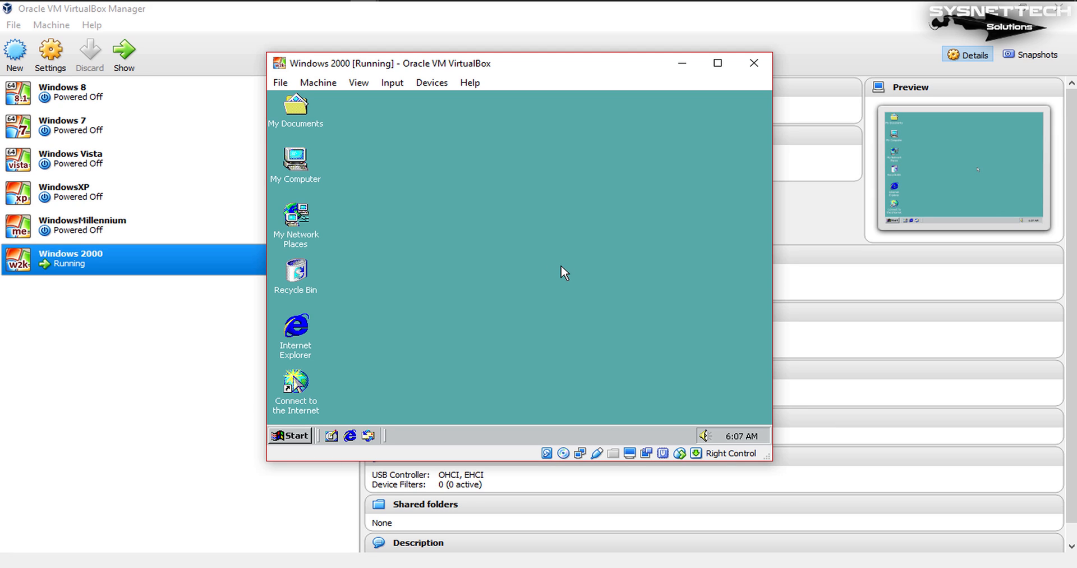
{"action": "double_click", "coordinate": [302, 164]}
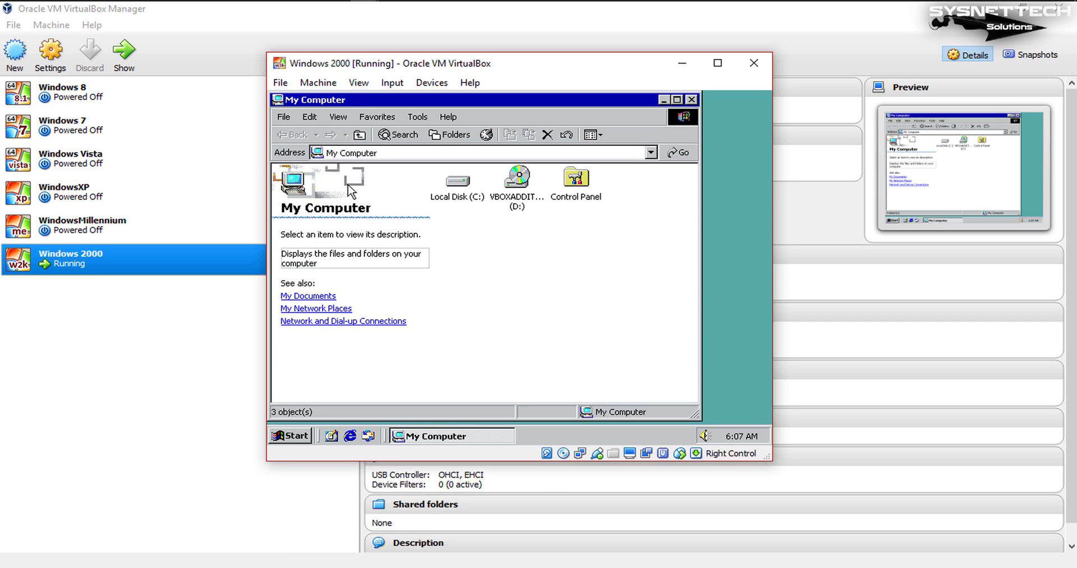
{"action": "left_click", "coordinate": [511, 185]}
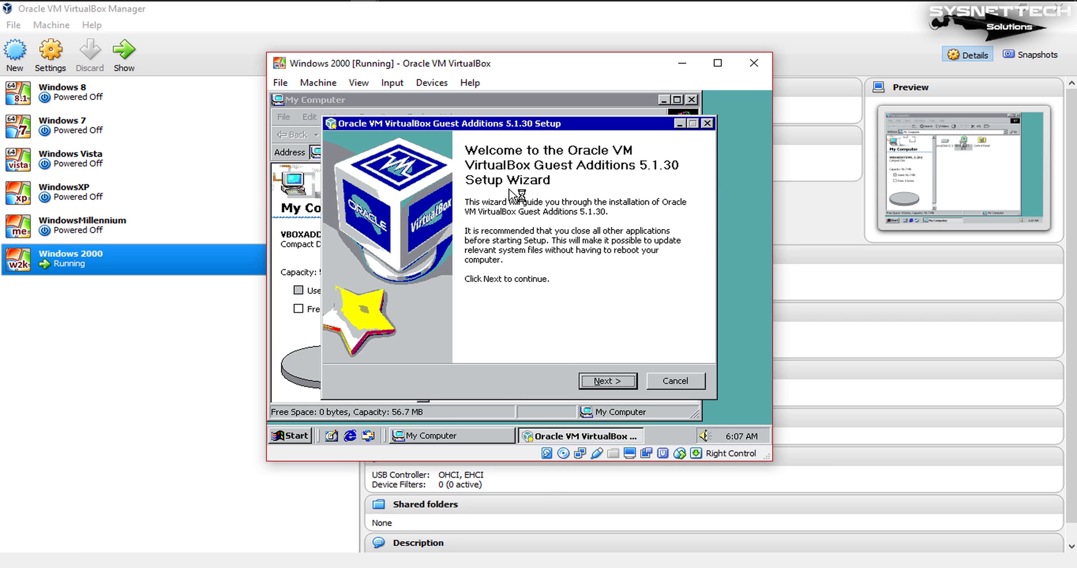
Step: Close My Computer and start installing Guest Additions 5.1.30 in the default destination folder with the default components
{"action": "left_click", "coordinate": [692, 100]}
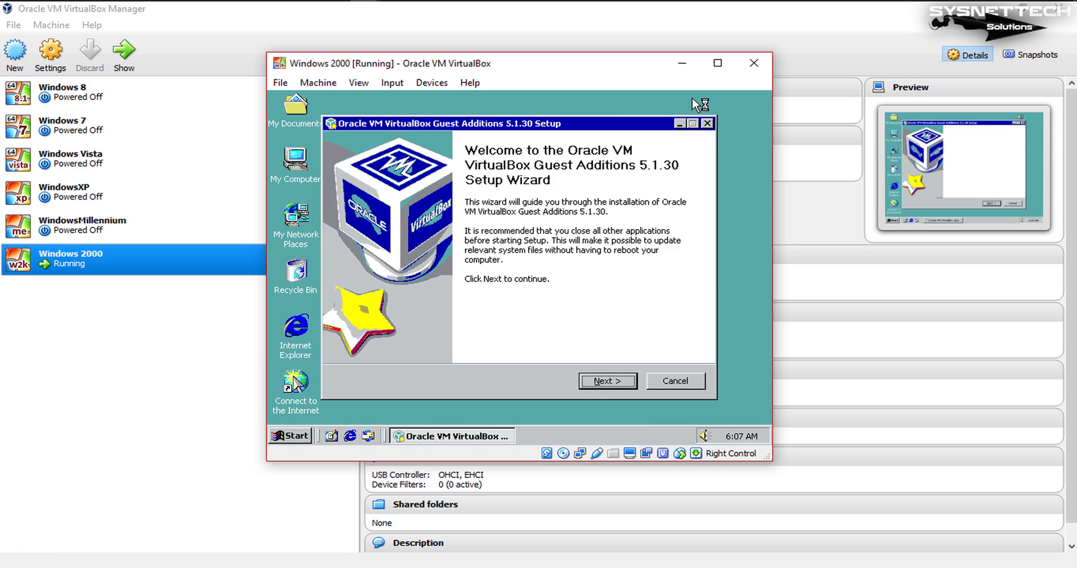
{"action": "left_click", "coordinate": [631, 384]}
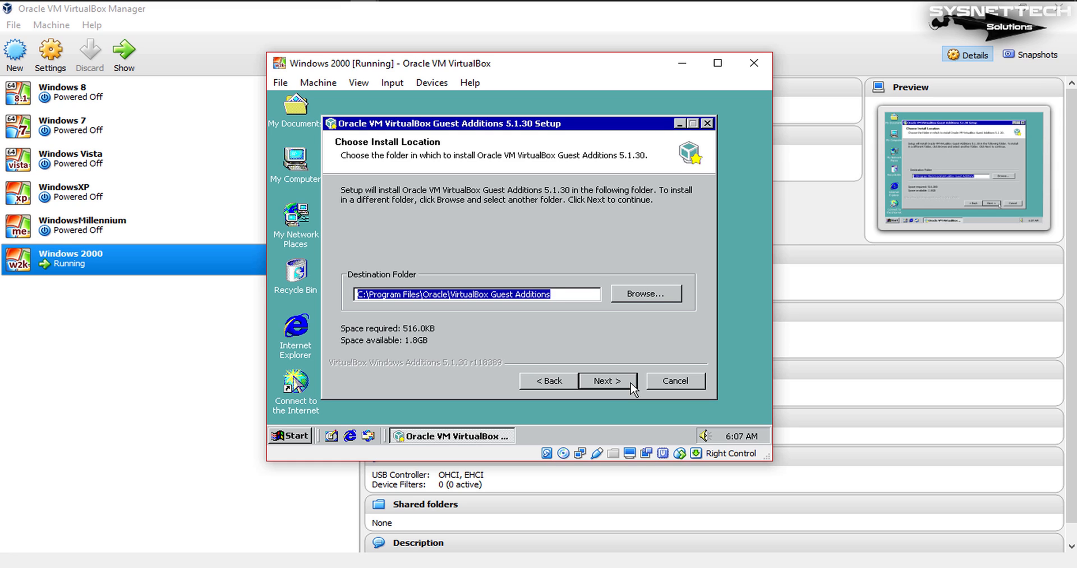
{"action": "left_click", "coordinate": [632, 386]}
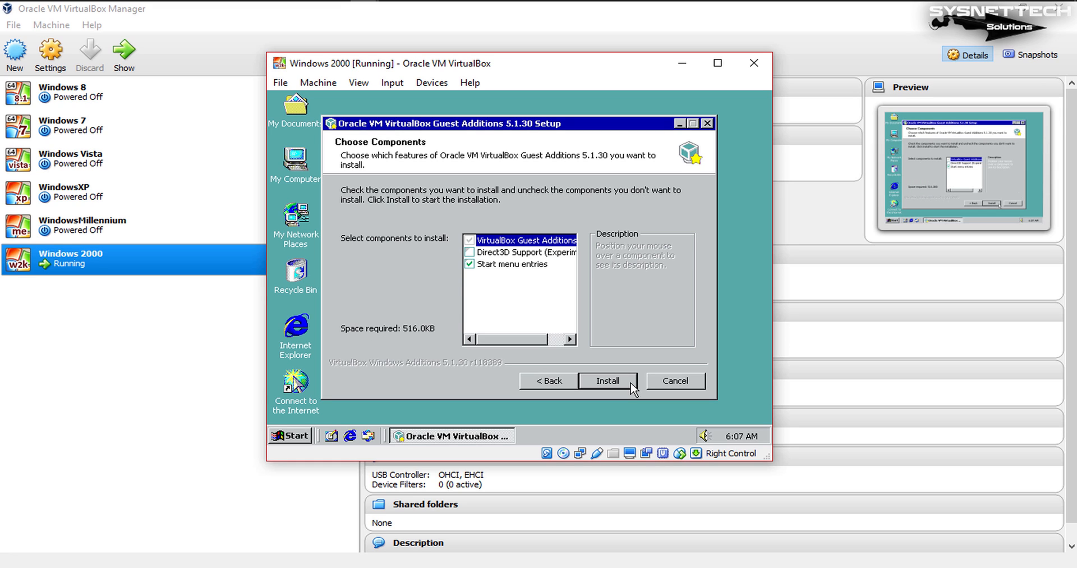
{"action": "left_click", "coordinate": [632, 383]}
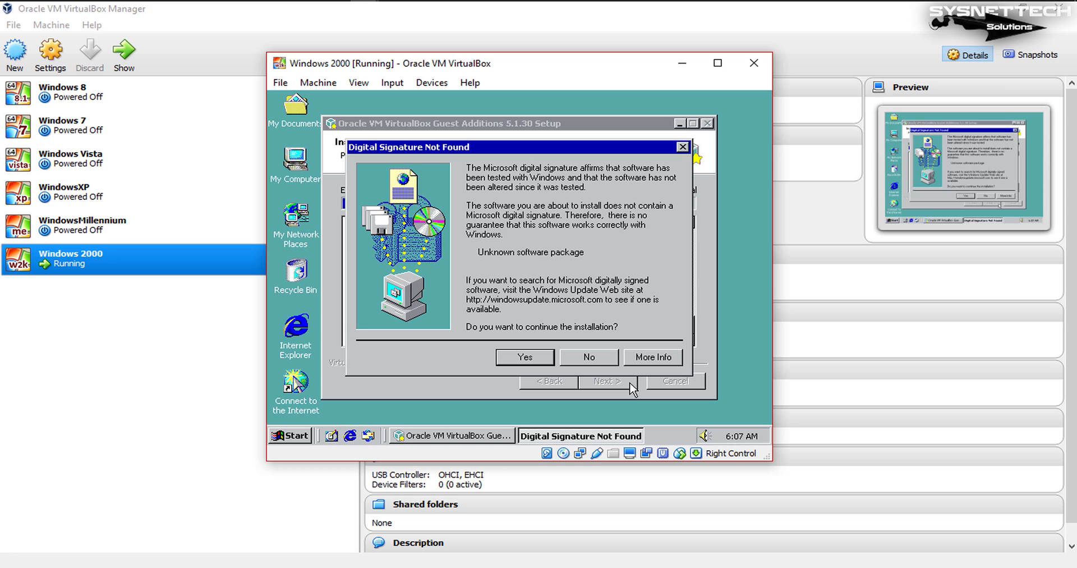
Step: Accept installing the unsigned Guest Additions software, graphics adapter and mouse drivers, and finish the setup with Reboot now
{"action": "left_click", "coordinate": [542, 361]}
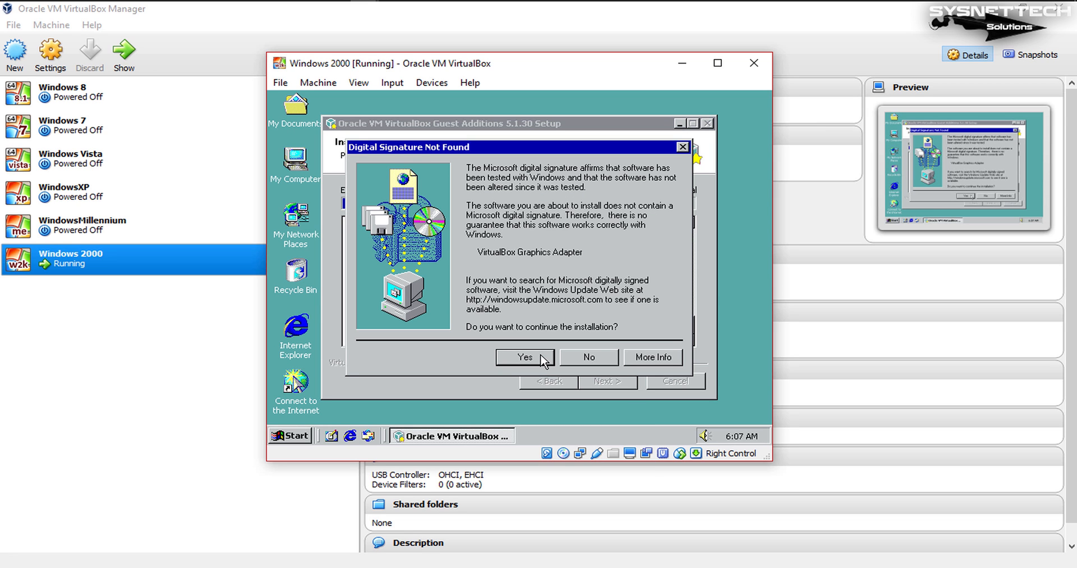
{"action": "left_click", "coordinate": [542, 360]}
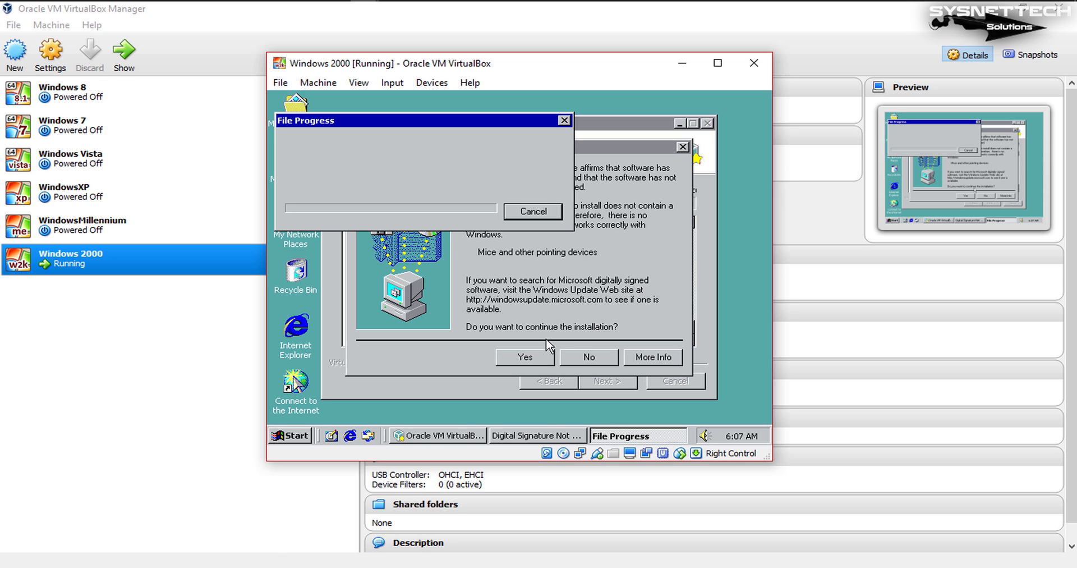
{"action": "left_click", "coordinate": [549, 357]}
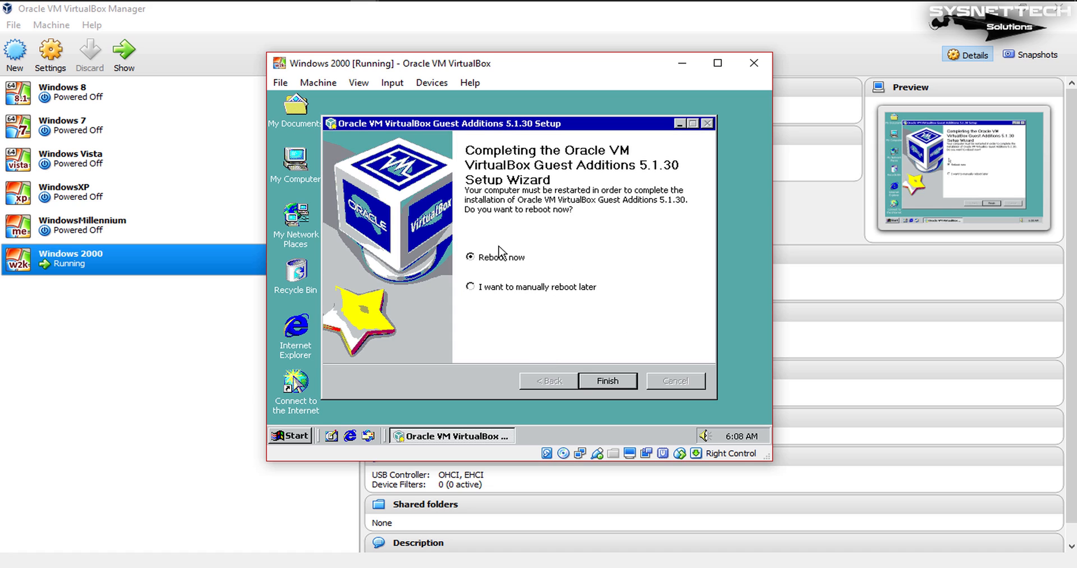
{"action": "left_click", "coordinate": [633, 382]}
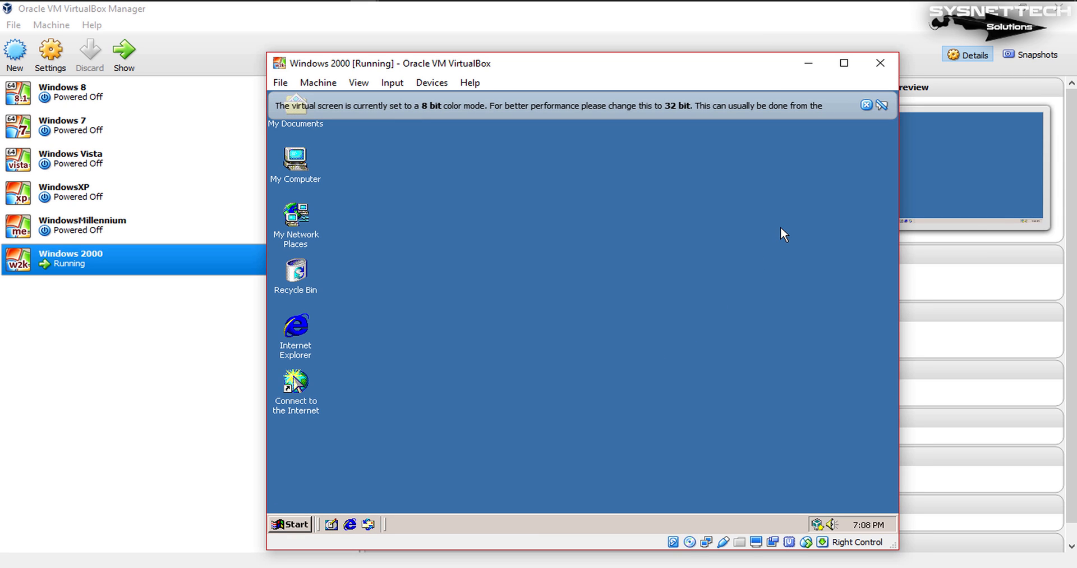
Step: Try automatic guest display resizing by narrowing and widening the virtual machine window, reposition it, and dismiss the color mode notices
{"action": "left_click", "coordinate": [868, 108]}
{"action": "left_click_drag", "start_coordinate": [740, 65], "coordinate": [707, 23]}
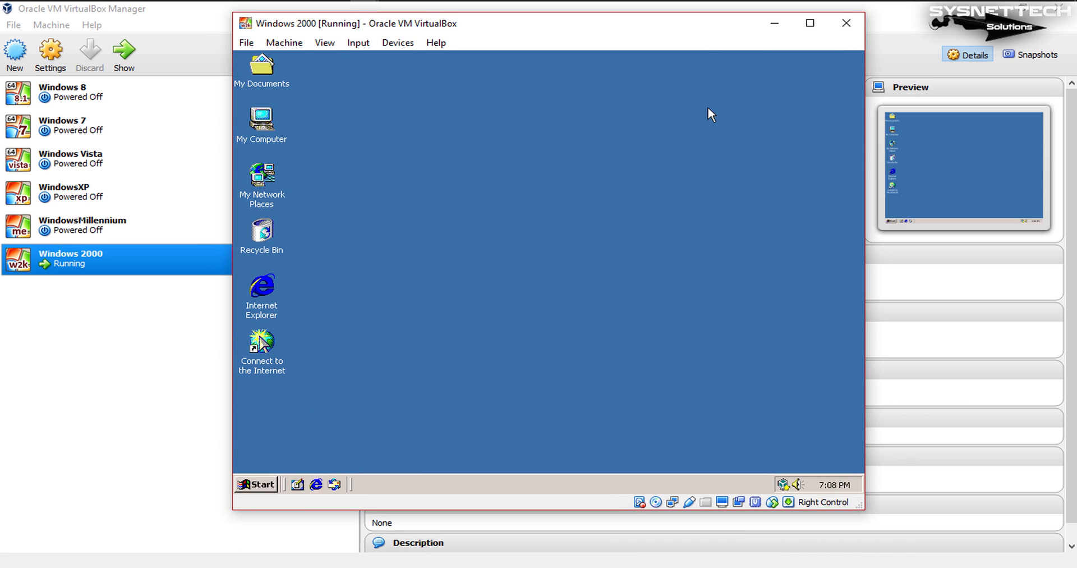
{"action": "left_click_drag", "start_coordinate": [863, 507], "coordinate": [466, 511]}
{"action": "left_click_drag", "start_coordinate": [325, 24], "coordinate": [340, 19]}
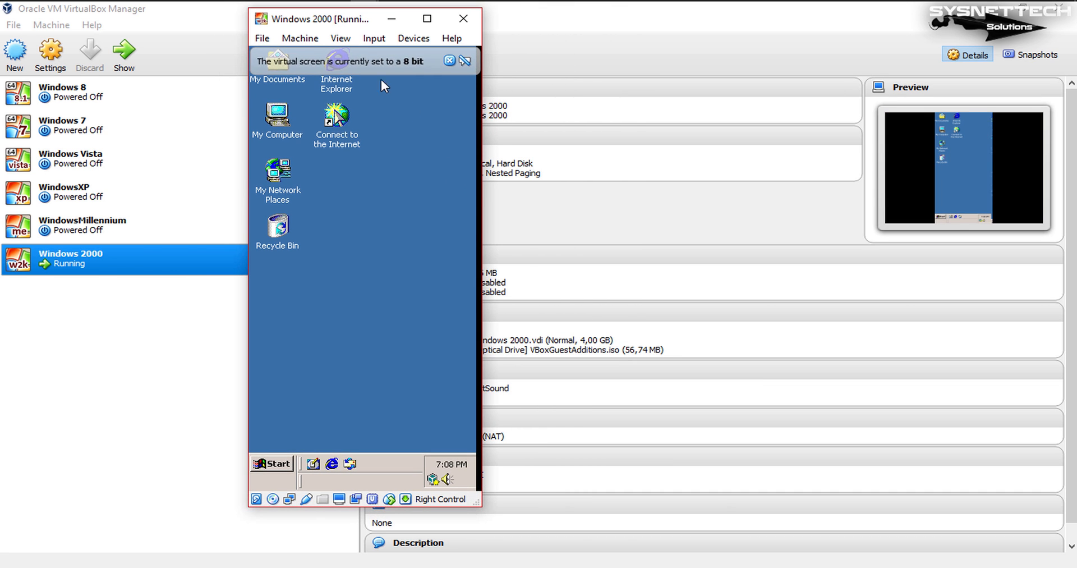
{"action": "left_click_drag", "start_coordinate": [480, 225], "coordinate": [1037, 225]}
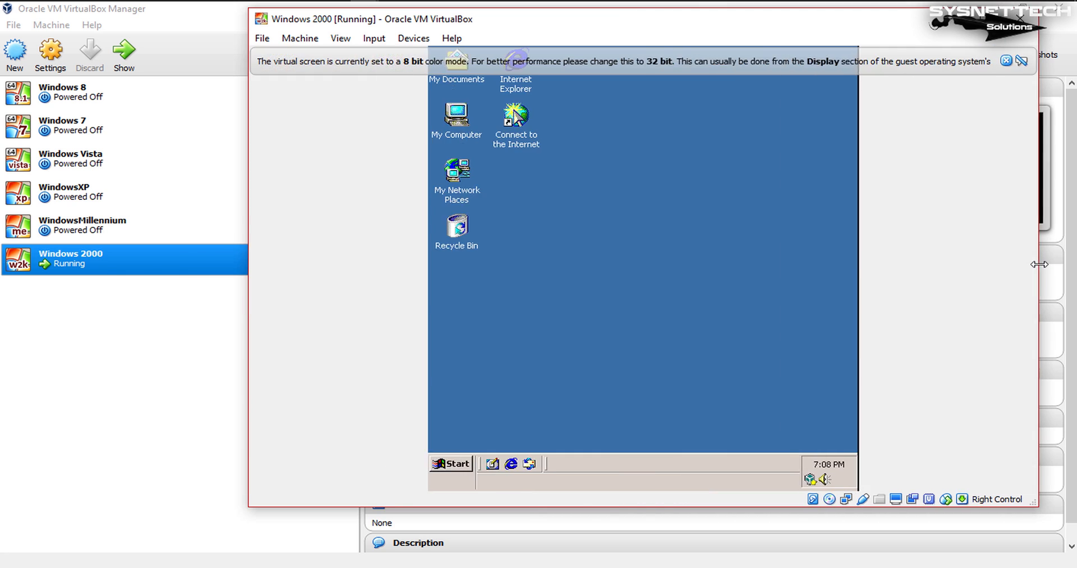
{"action": "left_click_drag", "start_coordinate": [1019, 265], "coordinate": [967, 264]}
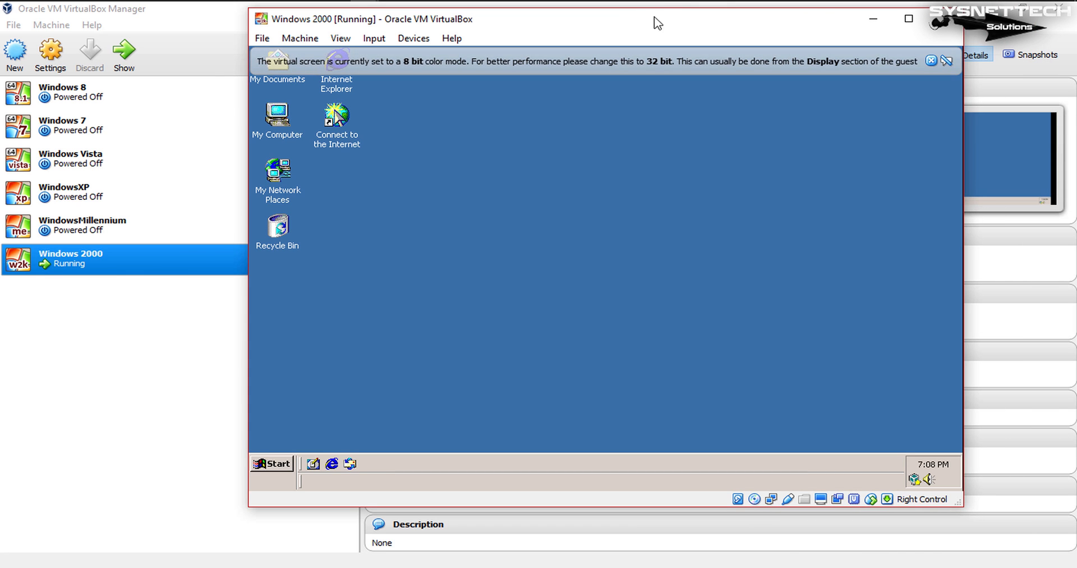
{"action": "left_click_drag", "start_coordinate": [659, 22], "coordinate": [603, 29]}
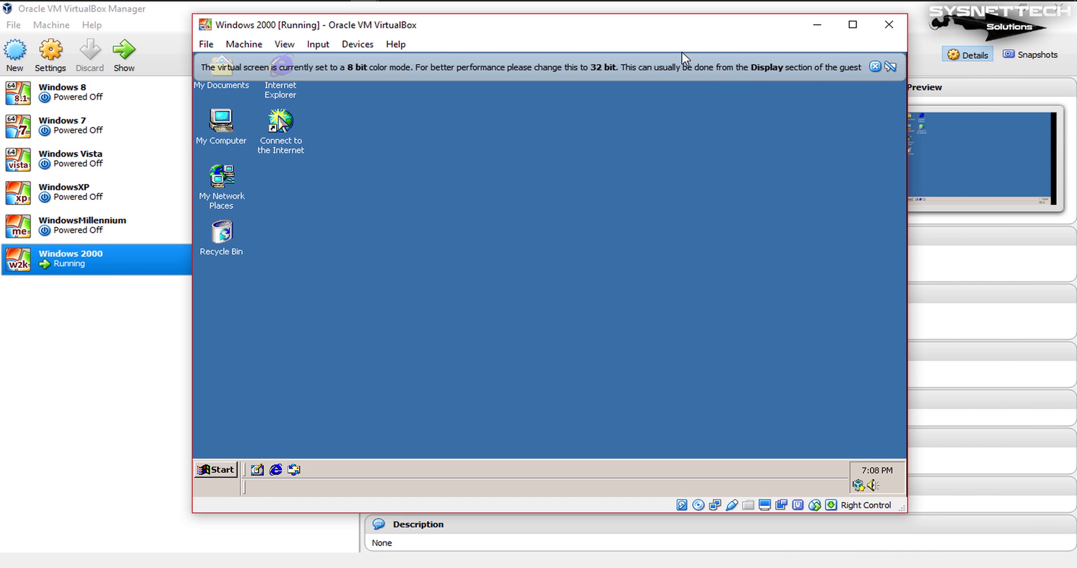
{"action": "left_click", "coordinate": [875, 67]}
Step: Refresh the Windows 2000 desktop, and try opening, moving and closing the My Computer window
{"action": "right_click", "coordinate": [419, 150]}
{"action": "left_click", "coordinate": [463, 203]}
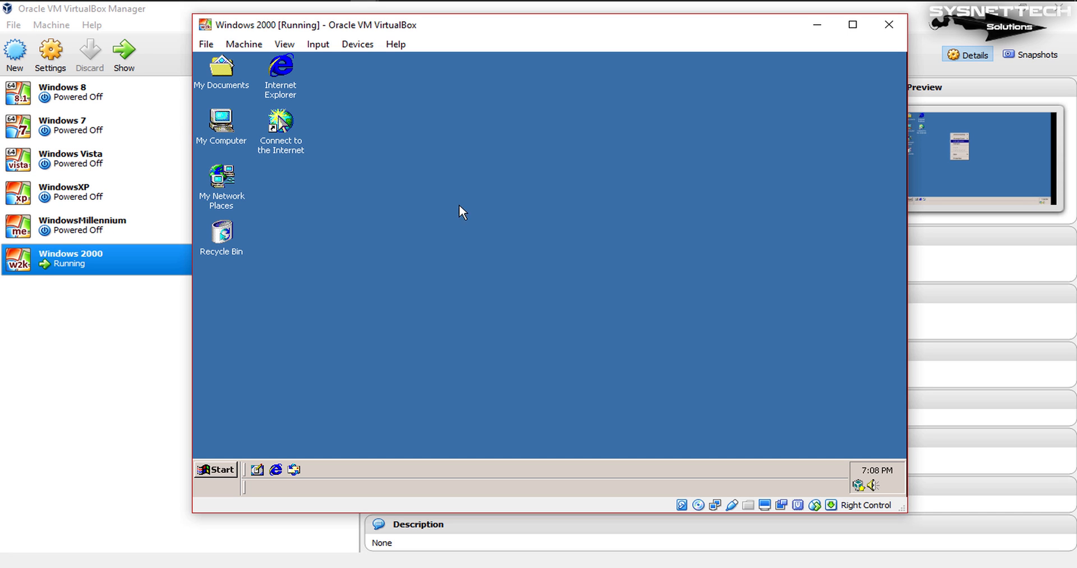
{"action": "double_click", "coordinate": [222, 130]}
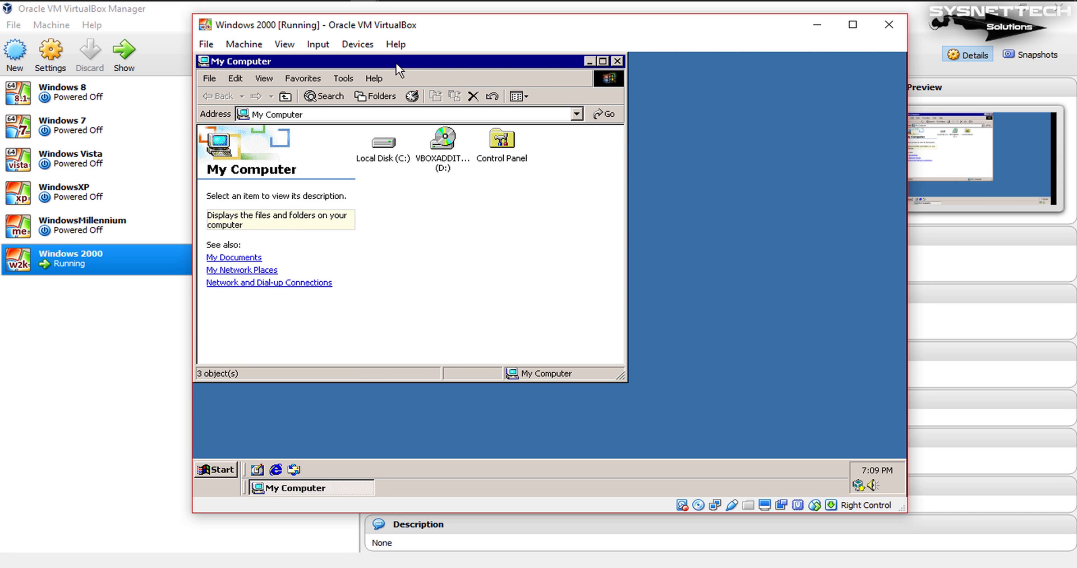
{"action": "left_click_drag", "start_coordinate": [396, 61], "coordinate": [534, 104]}
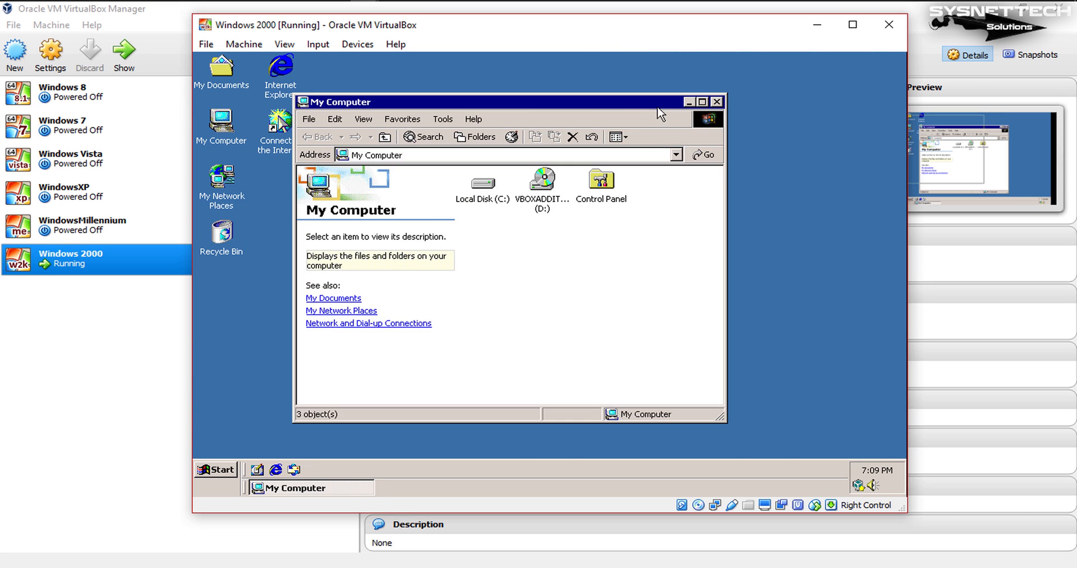
{"action": "left_click", "coordinate": [716, 103]}
Step: Open the desktop's Display Properties, move the dialog clear of the icons, and look over the screen saver and appearance settings
{"action": "right_click", "coordinate": [548, 109]}
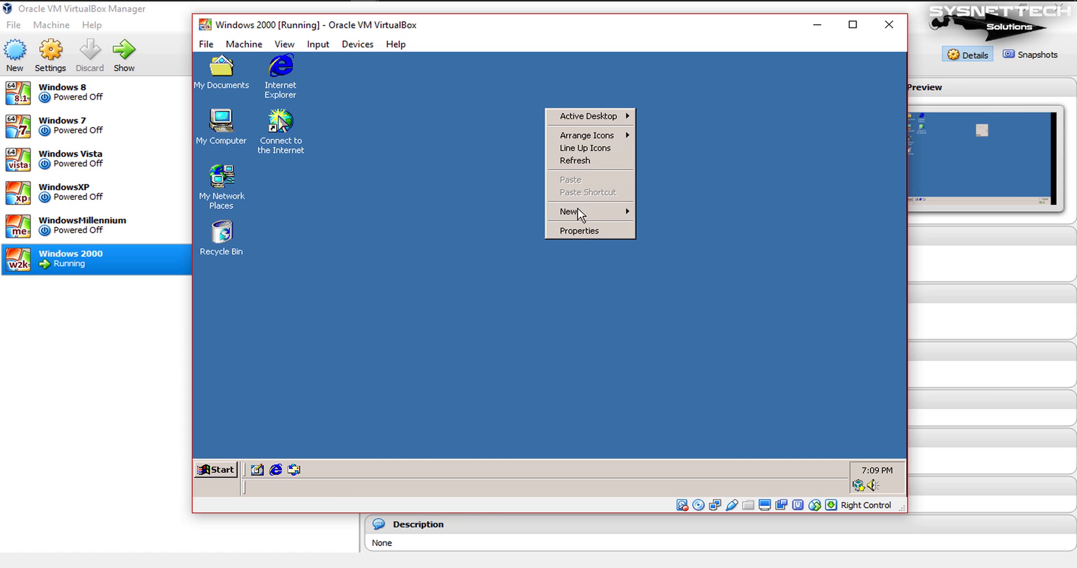
{"action": "left_click", "coordinate": [592, 227]}
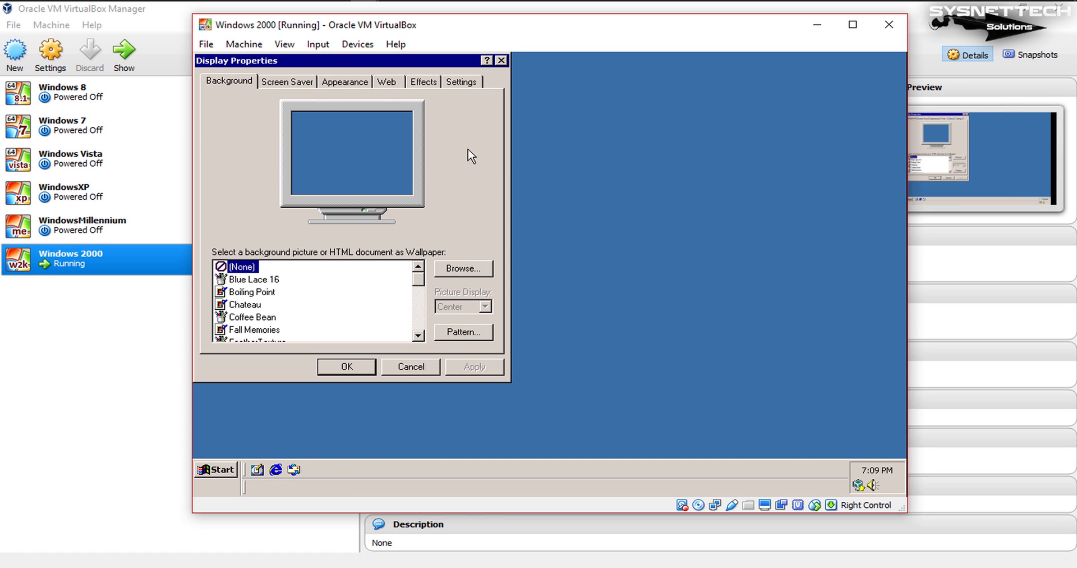
{"action": "left_click_drag", "start_coordinate": [429, 63], "coordinate": [633, 87]}
{"action": "left_click", "coordinate": [481, 106]}
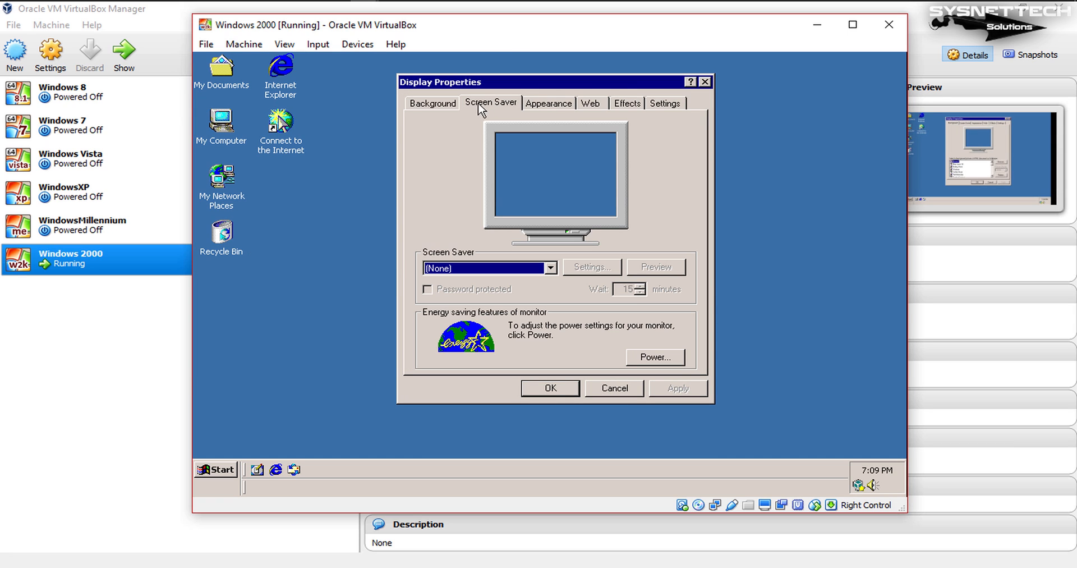
{"action": "left_click", "coordinate": [541, 105]}
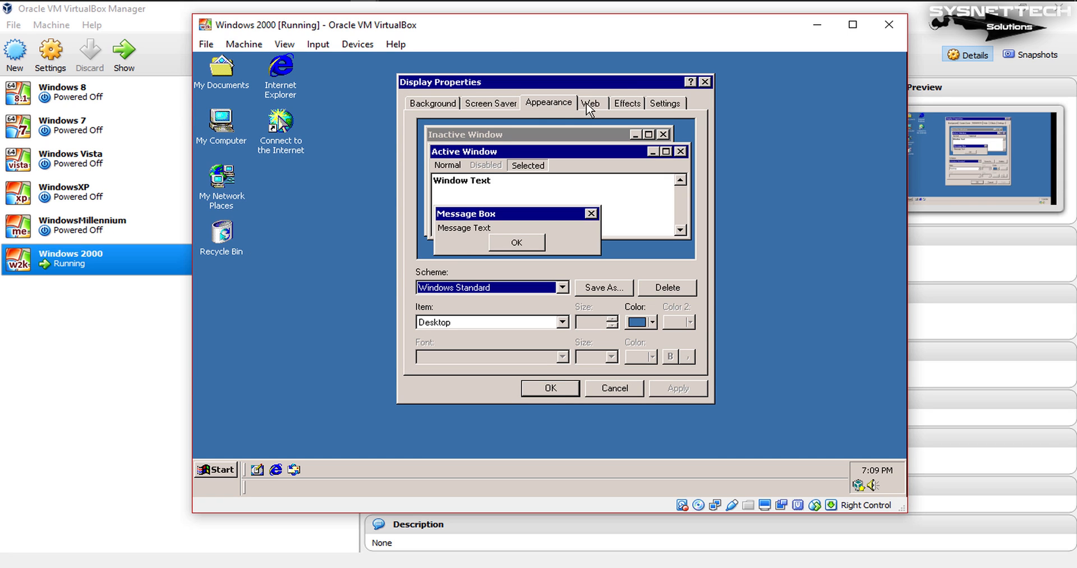
Step: Try the Windows Standard (extra large) and Windows Standard (large) appearance schemes, and return to Windows Standard
{"action": "left_click", "coordinate": [544, 291]}
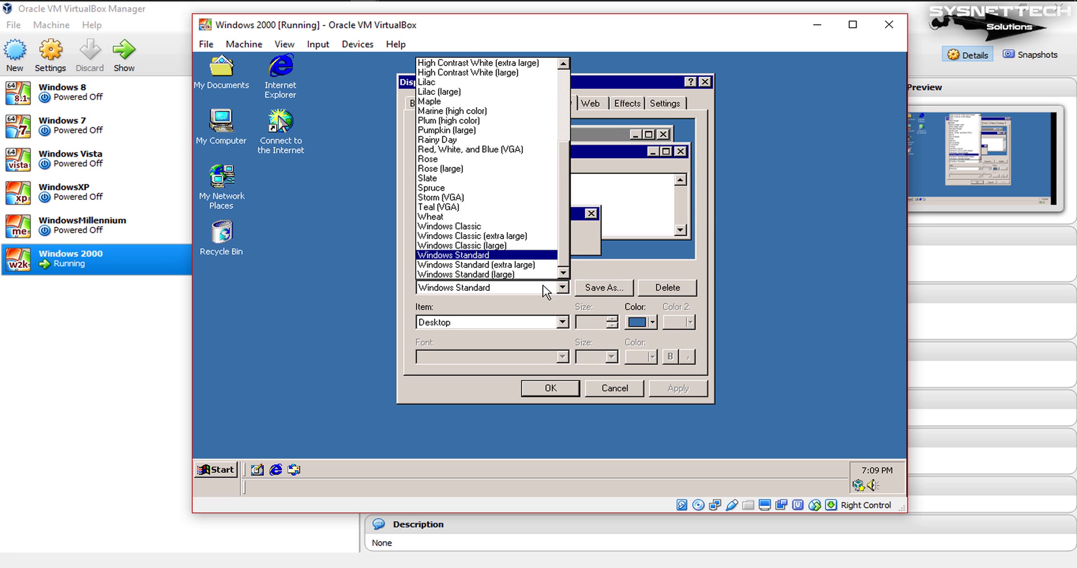
{"action": "left_click", "coordinate": [543, 264]}
{"action": "left_click", "coordinate": [538, 287]}
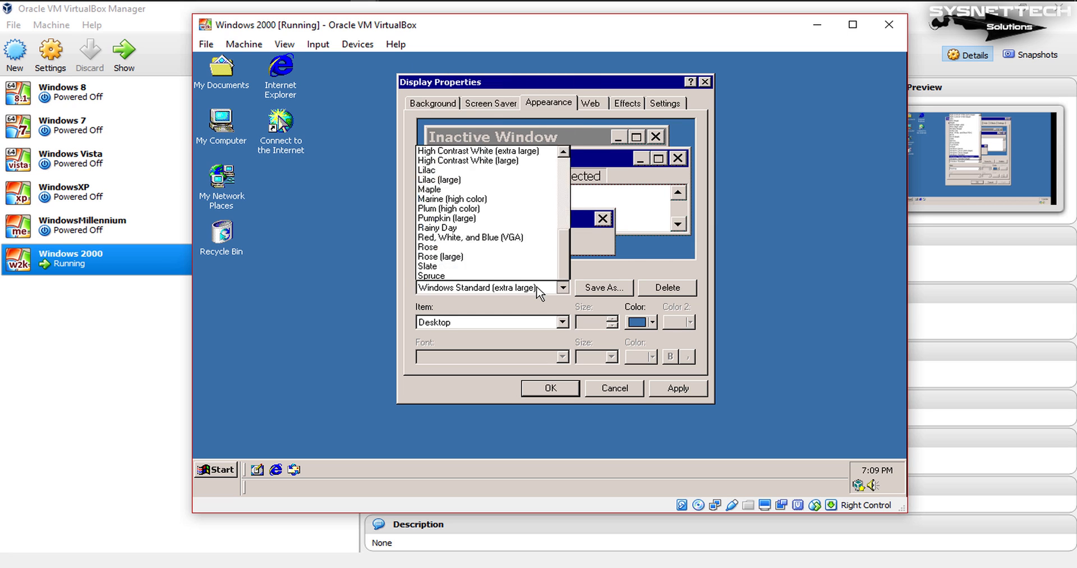
{"action": "left_click", "coordinate": [519, 274]}
{"action": "left_click", "coordinate": [530, 287]}
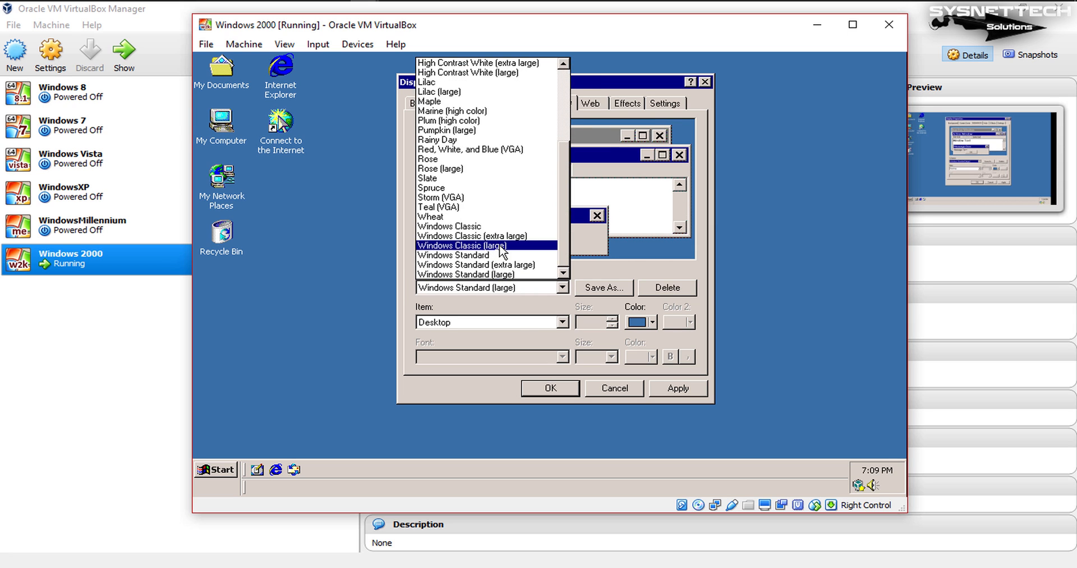
{"action": "left_click", "coordinate": [497, 255]}
Step: Look at the Web desktop settings, and enable and apply smooth edges of screen fonts and large icons in the visual effects
{"action": "left_click", "coordinate": [591, 103]}
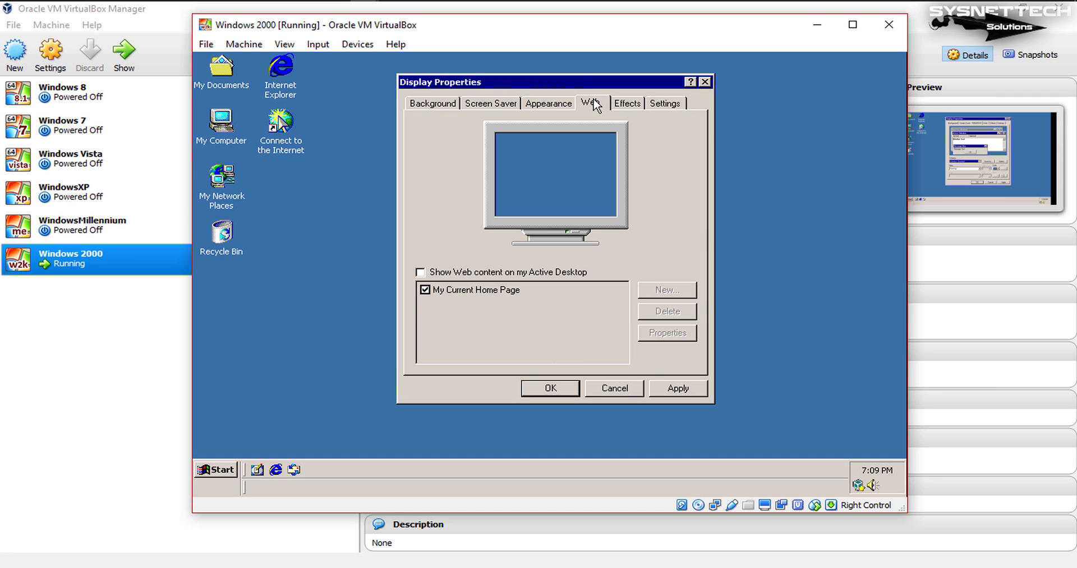
{"action": "left_click", "coordinate": [618, 104]}
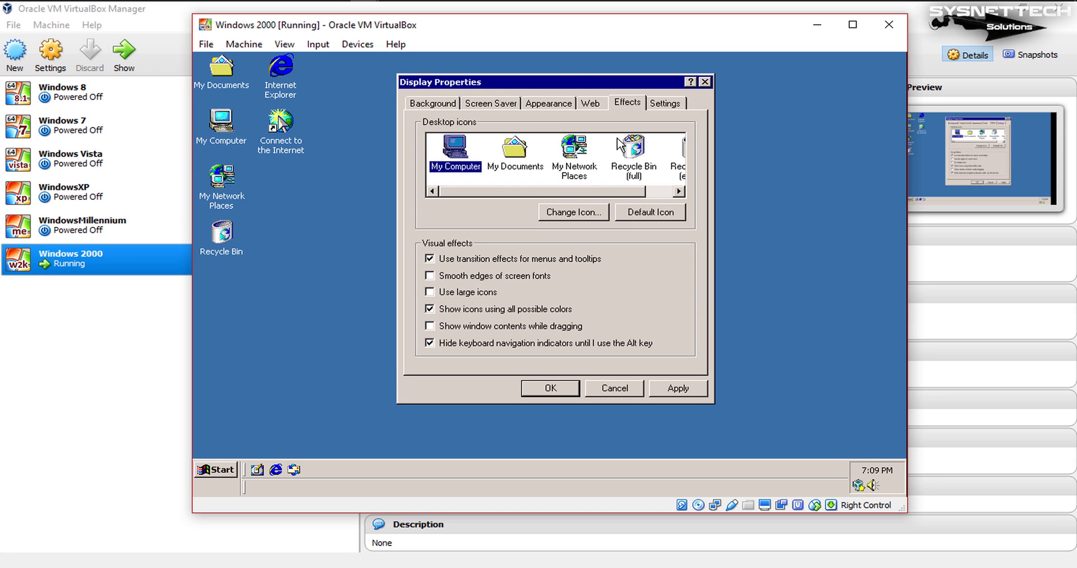
{"action": "left_click", "coordinate": [523, 277]}
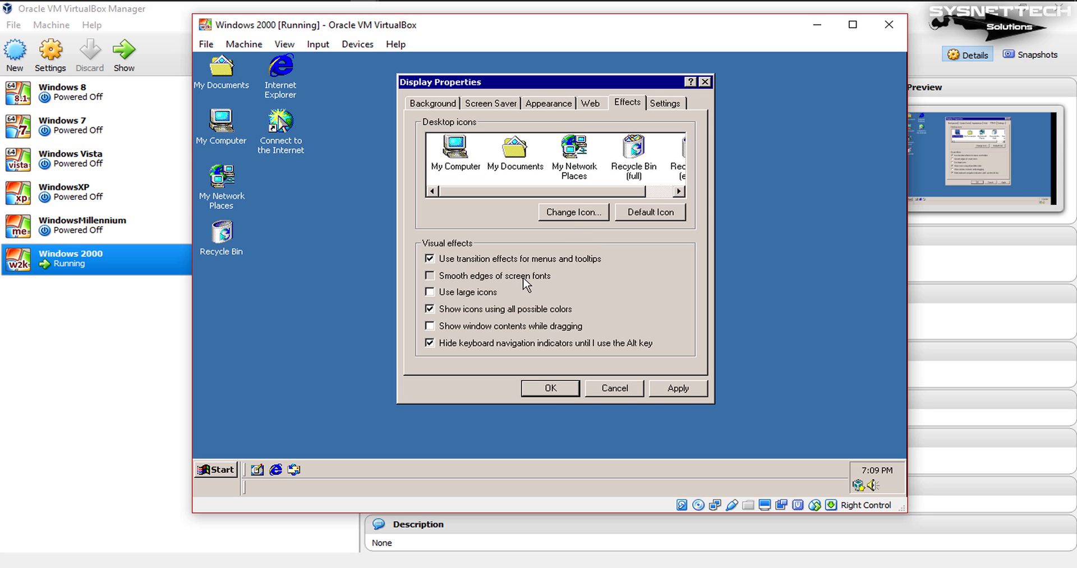
{"action": "left_click", "coordinate": [676, 387]}
{"action": "left_click", "coordinate": [456, 292]}
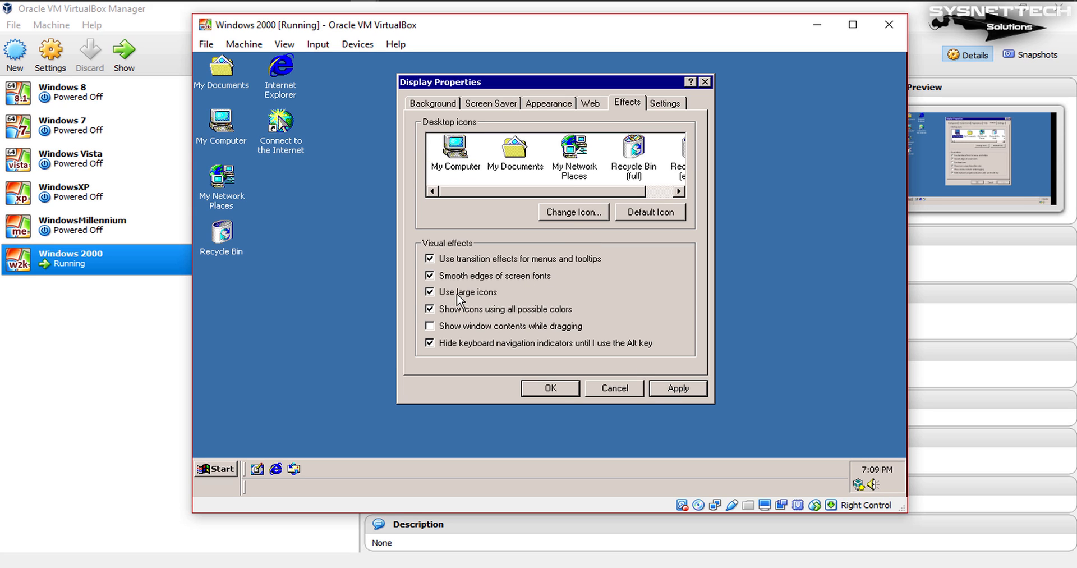
{"action": "left_click", "coordinate": [674, 390]}
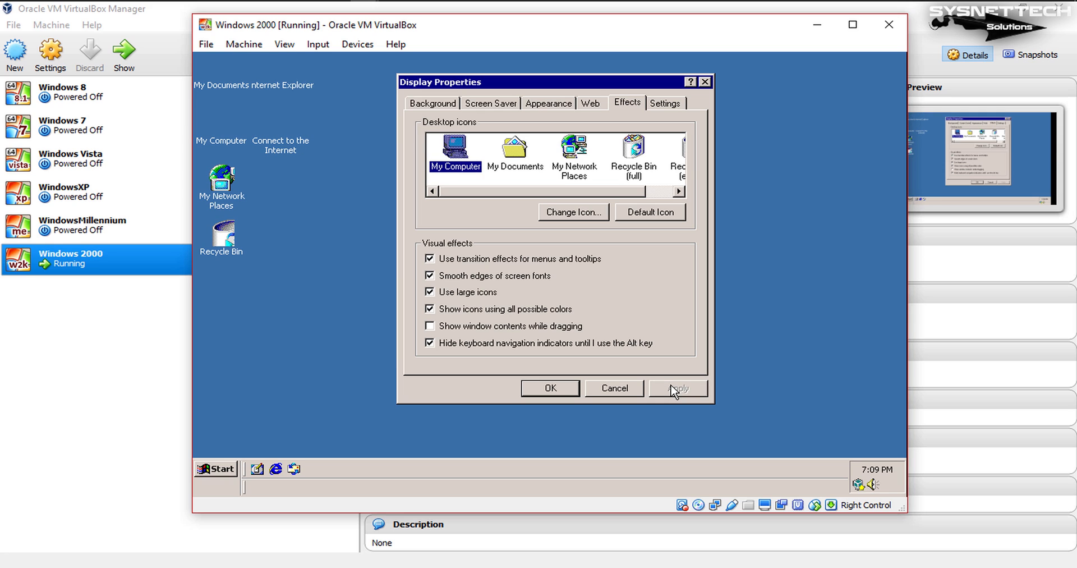
Step: Keep large icons on, apply showing window contents while dragging, and move the Recycle Bin slightly lower on the desktop
{"action": "left_click", "coordinate": [491, 293]}
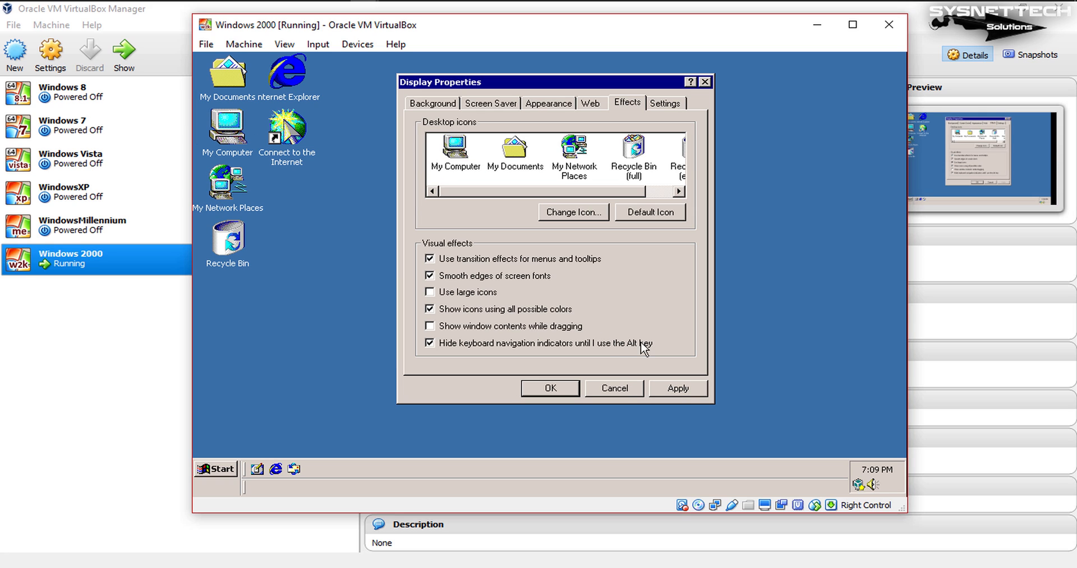
{"action": "left_click", "coordinate": [481, 292]}
{"action": "left_click", "coordinate": [678, 387]}
{"action": "left_click_drag", "start_coordinate": [235, 245], "coordinate": [235, 272]}
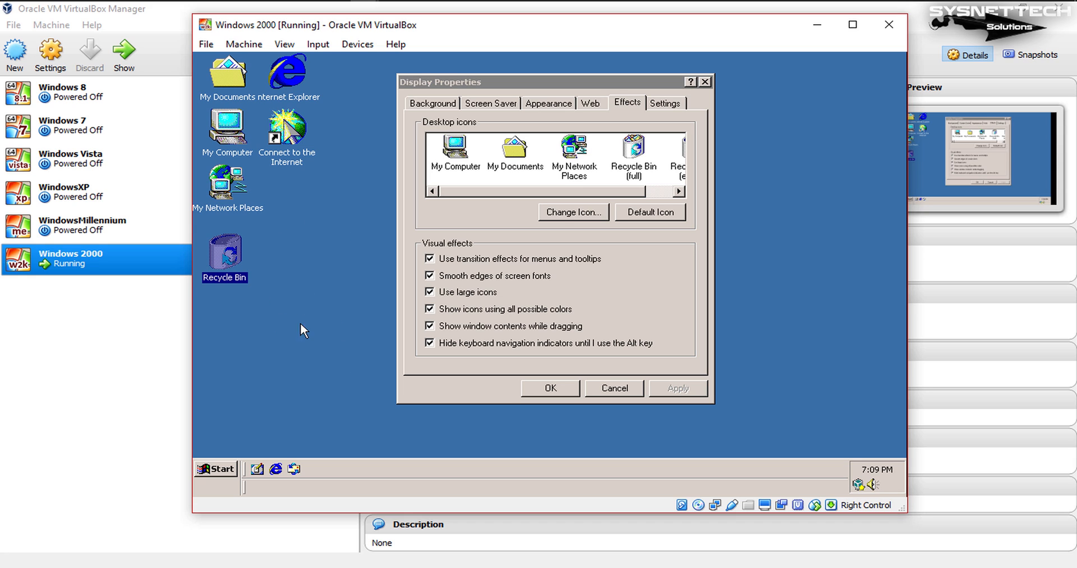
Step: Set the display colors to True Color (32 bit) at 800 by 600 pixels, keep the new settings and close Display Properties
{"action": "left_click", "coordinate": [662, 107]}
{"action": "left_click", "coordinate": [537, 313]}
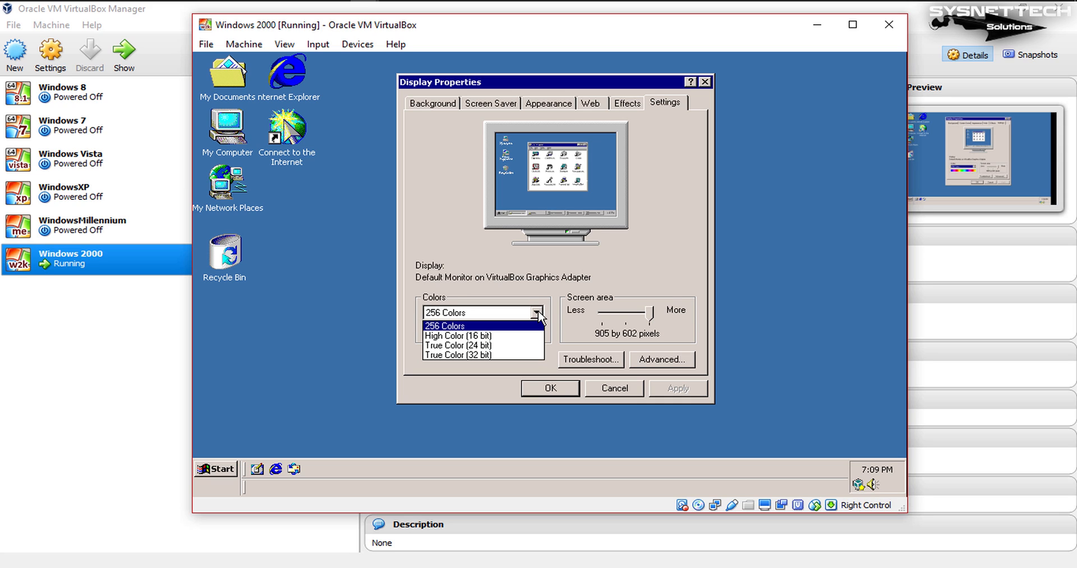
{"action": "left_click", "coordinate": [528, 354]}
{"action": "left_click", "coordinate": [678, 393]}
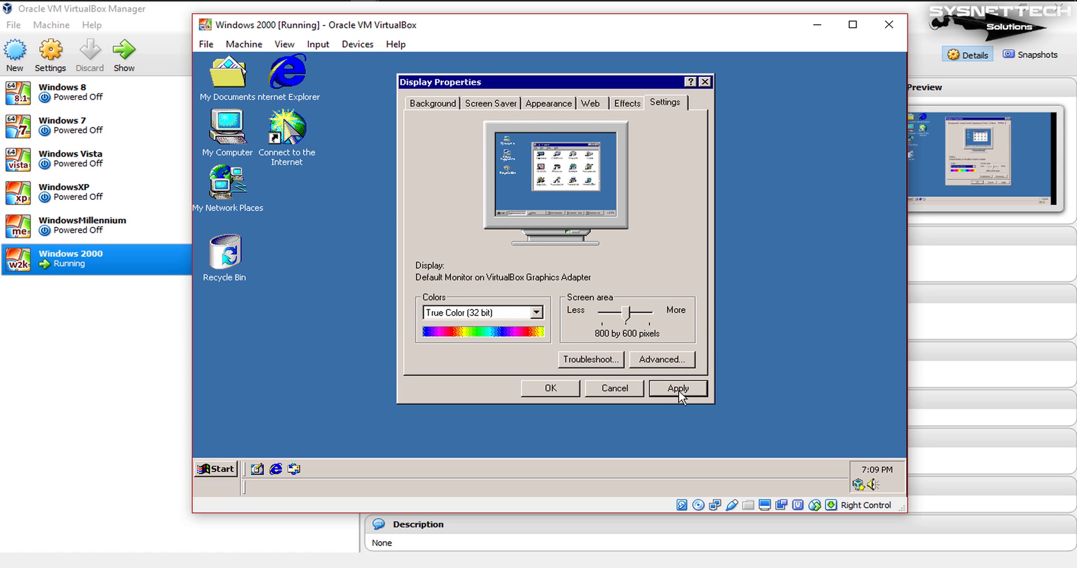
{"action": "left_click", "coordinate": [499, 306]}
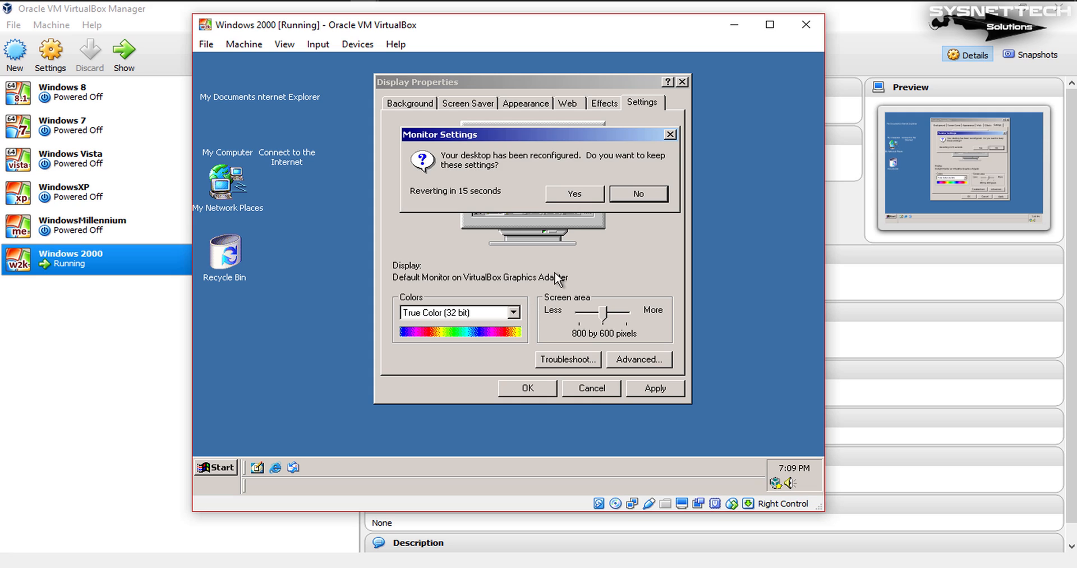
{"action": "left_click", "coordinate": [579, 193]}
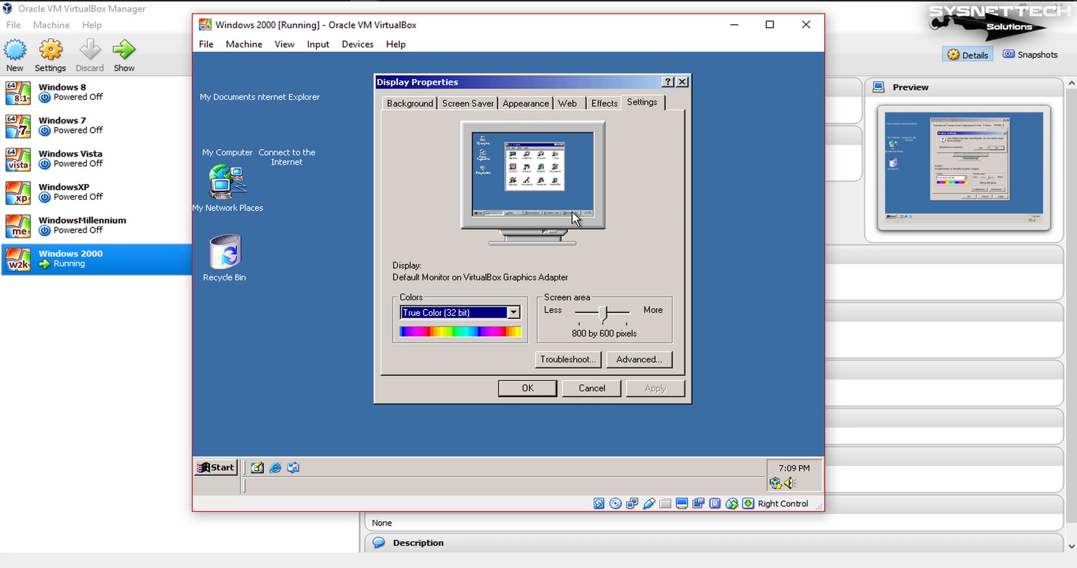
{"action": "left_click", "coordinate": [534, 385]}
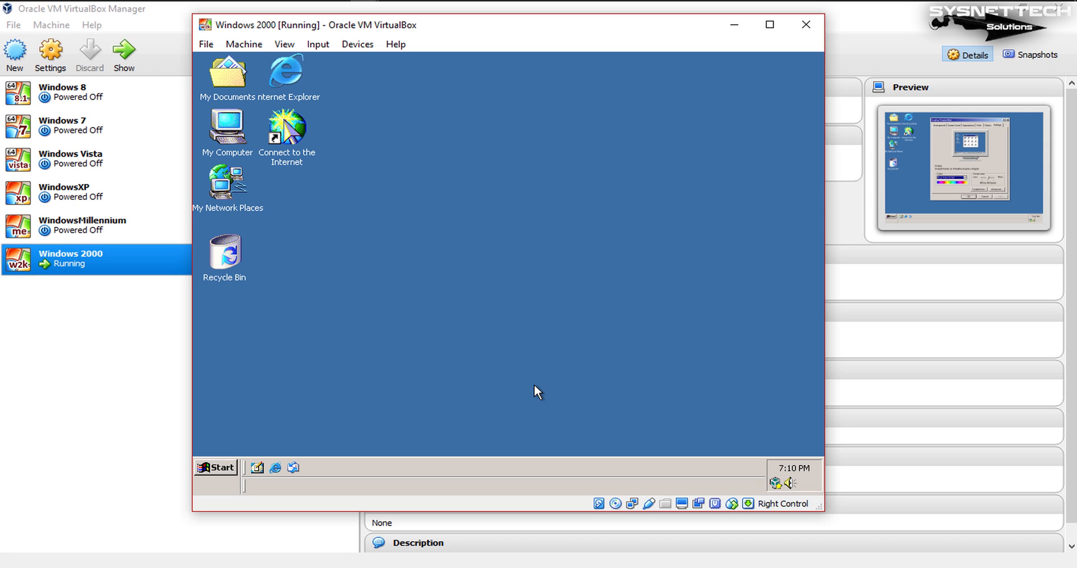
Step: Refresh the guest desktop and move the Internet Explorer and Connect to the Internet icons into the column below the Recycle Bin
{"action": "right_click", "coordinate": [460, 135]}
{"action": "left_click", "coordinate": [506, 186]}
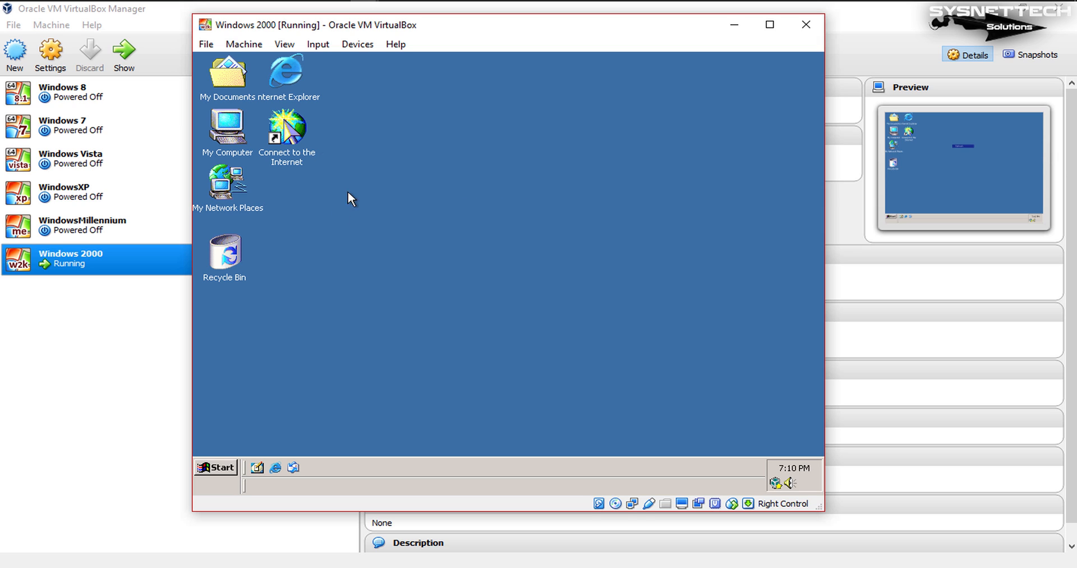
{"action": "left_click_drag", "start_coordinate": [334, 203], "coordinate": [236, 308]}
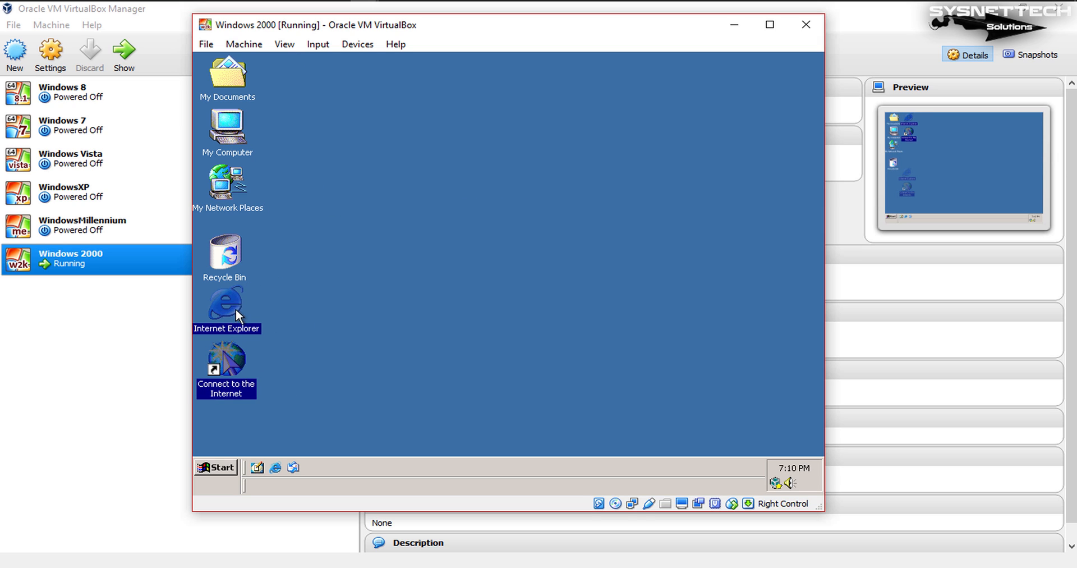
{"action": "left_click", "coordinate": [420, 282]}
Step: Enlarge the Windows 2000 virtual machine window to fill most of the host screen, reposition it, and refresh the guest desktop
{"action": "left_click_drag", "start_coordinate": [818, 505], "coordinate": [866, 467]}
{"action": "left_click_drag", "start_coordinate": [549, 24], "coordinate": [568, 41]}
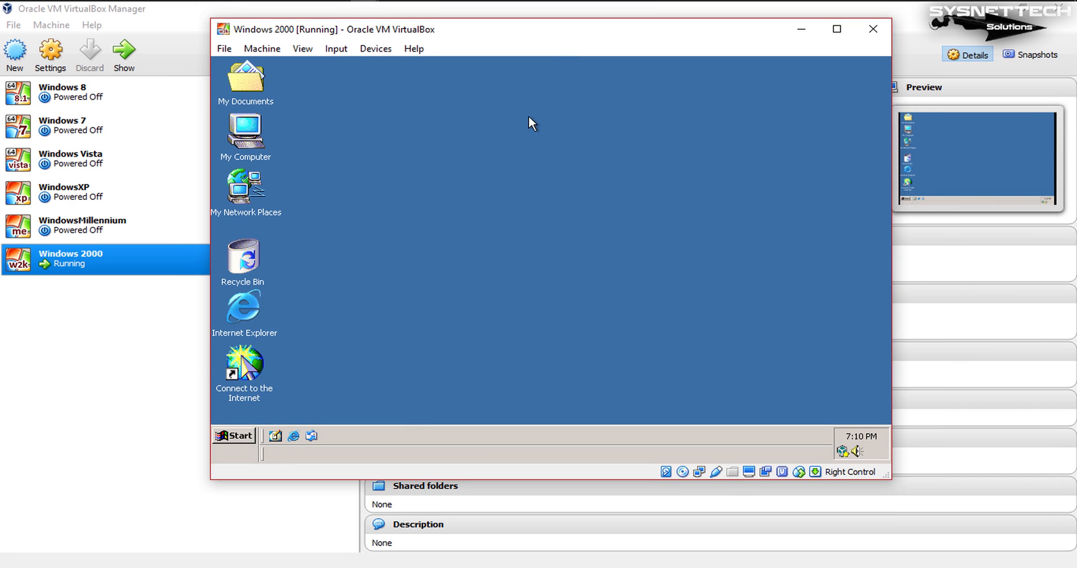
{"action": "right_click", "coordinate": [501, 169]}
{"action": "left_click", "coordinate": [539, 221]}
{"action": "left_click_drag", "start_coordinate": [892, 479], "coordinate": [993, 553]}
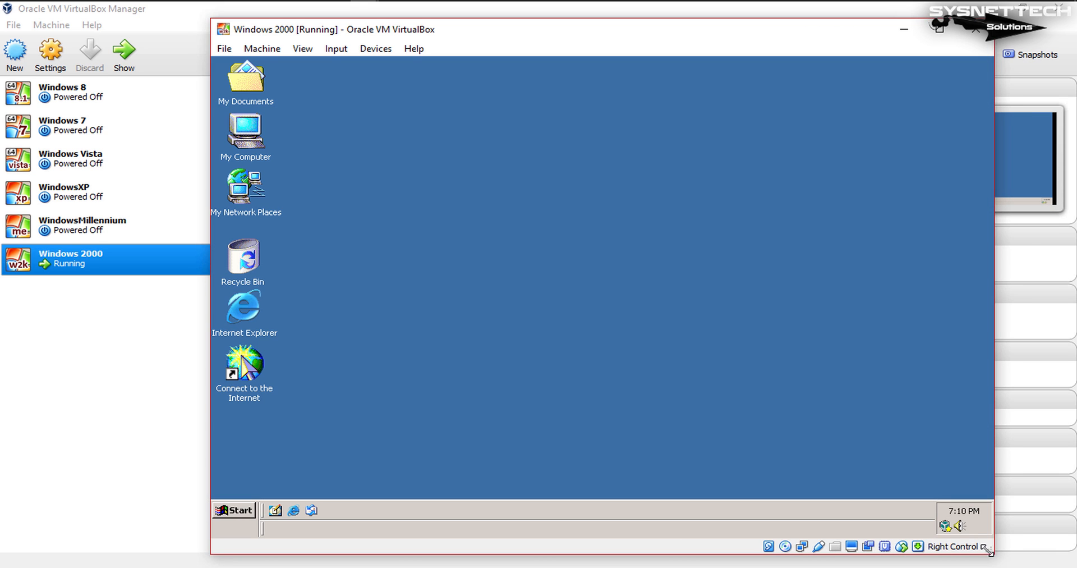
{"action": "left_click_drag", "start_coordinate": [649, 32], "coordinate": [625, 25]}
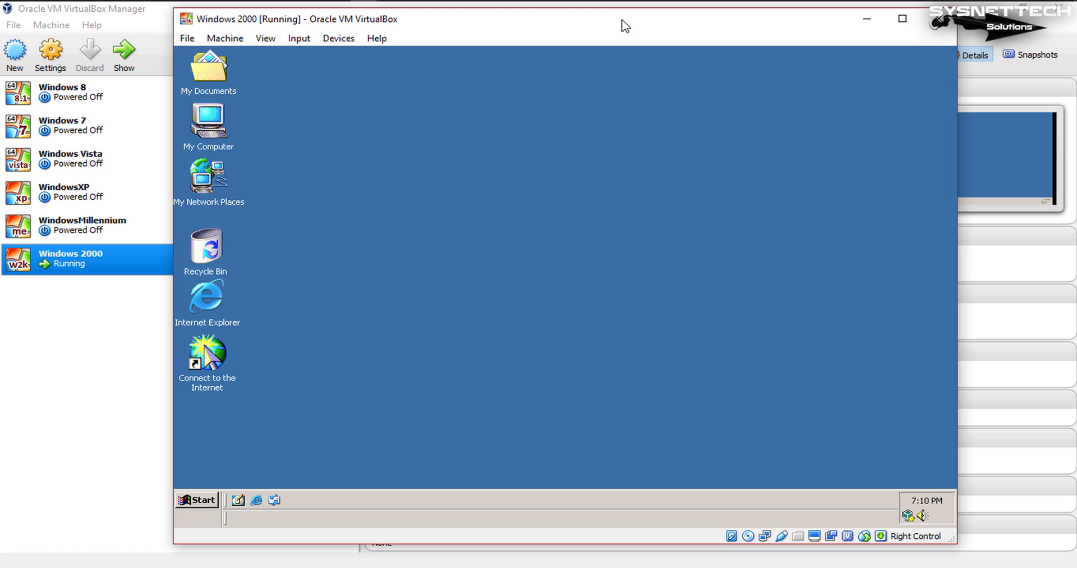
Step: View the general system properties of My Computer in the guest, with the dialog moved clear of the desktop icons
{"action": "right_click", "coordinate": [223, 116]}
{"action": "left_click", "coordinate": [312, 243]}
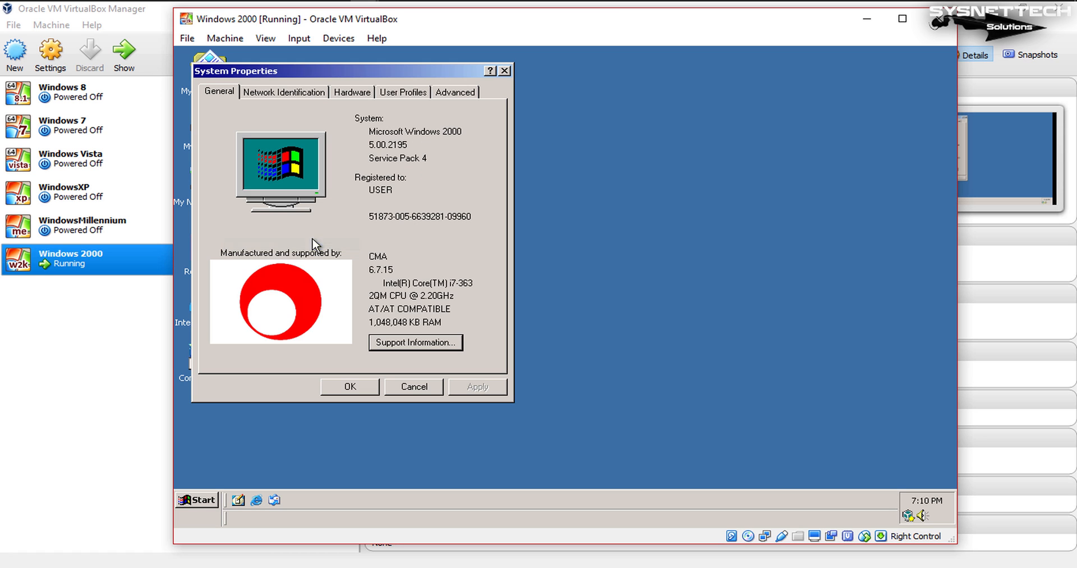
{"action": "left_click_drag", "start_coordinate": [369, 71], "coordinate": [586, 83]}
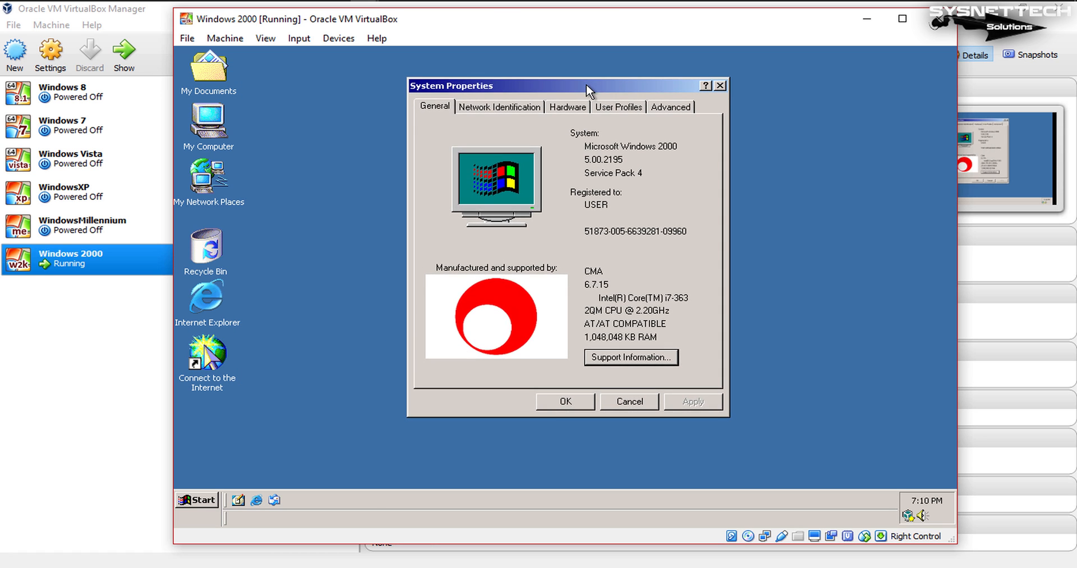